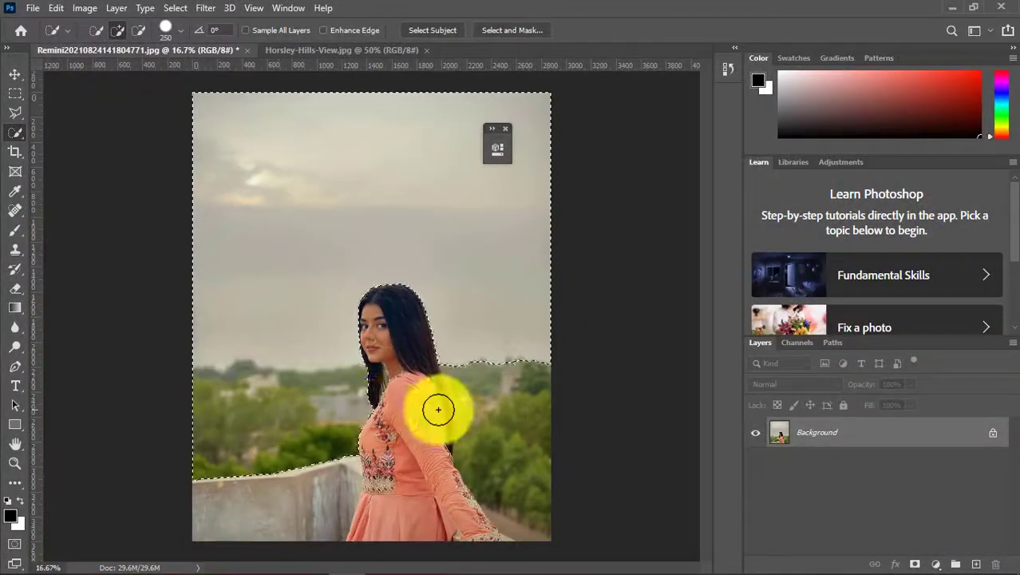
Step: Trim the trees from the woman's selection and refine her hair edge in Select and Mask with a 2px feather
drag(438, 409, 487, 456)
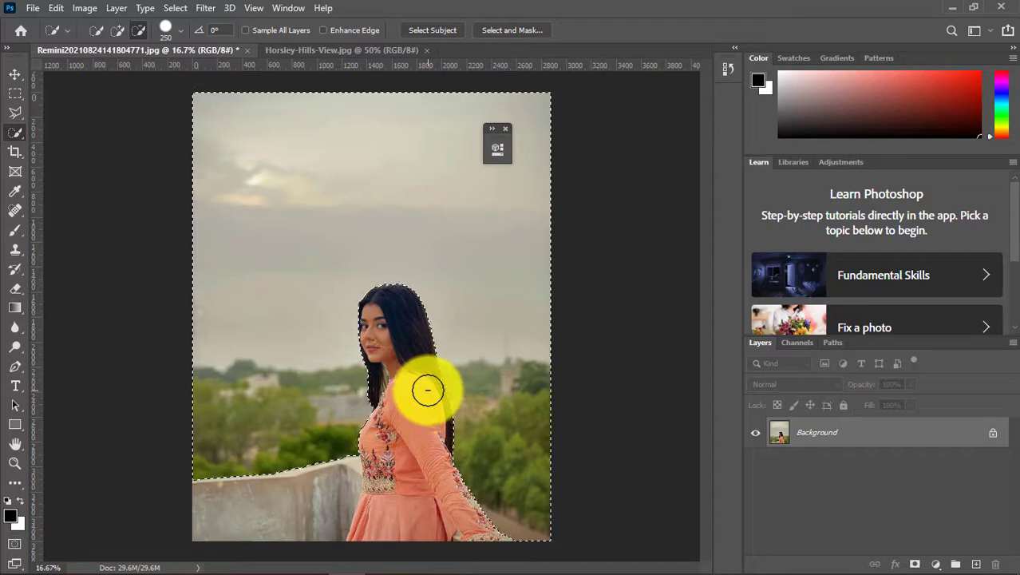
click(15, 463)
drag(370, 386, 430, 432)
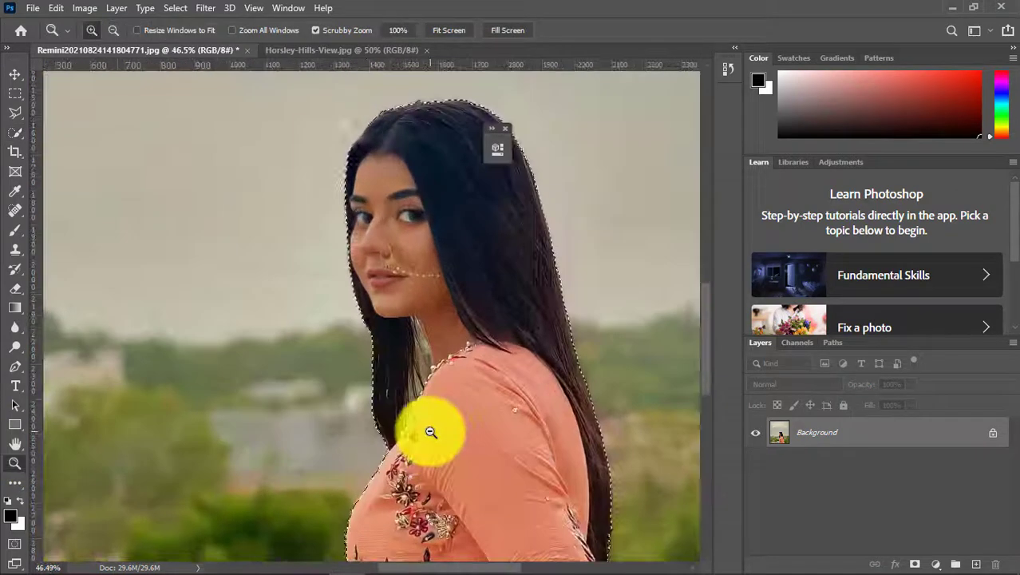
click(15, 132)
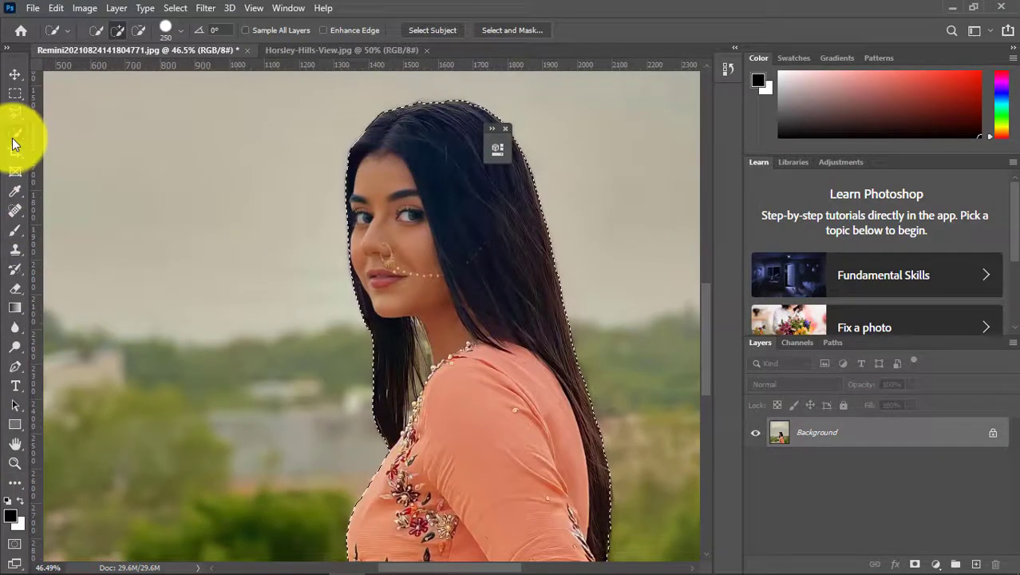
click(485, 30)
click(15, 93)
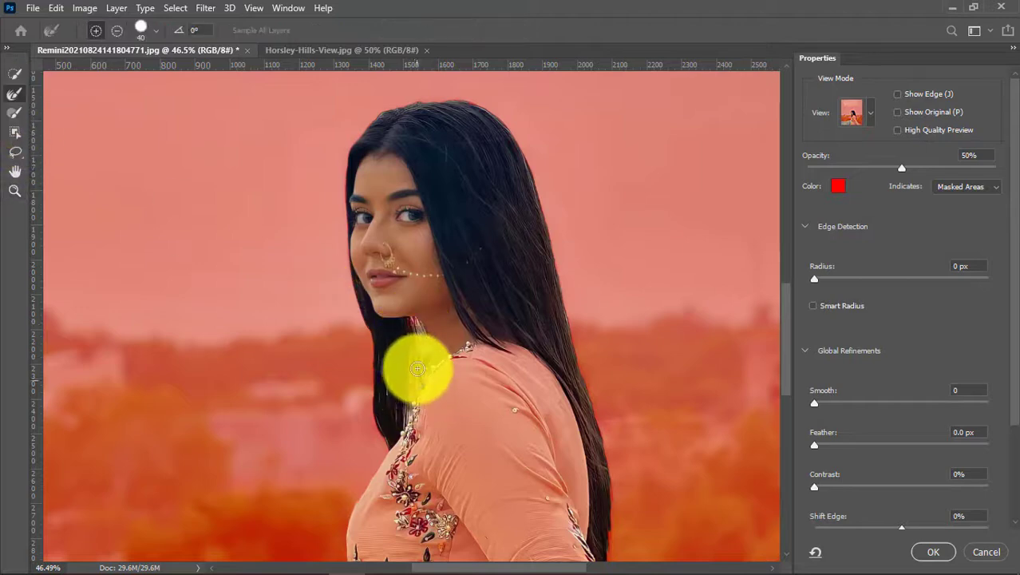
drag(417, 368, 420, 381)
key(z)
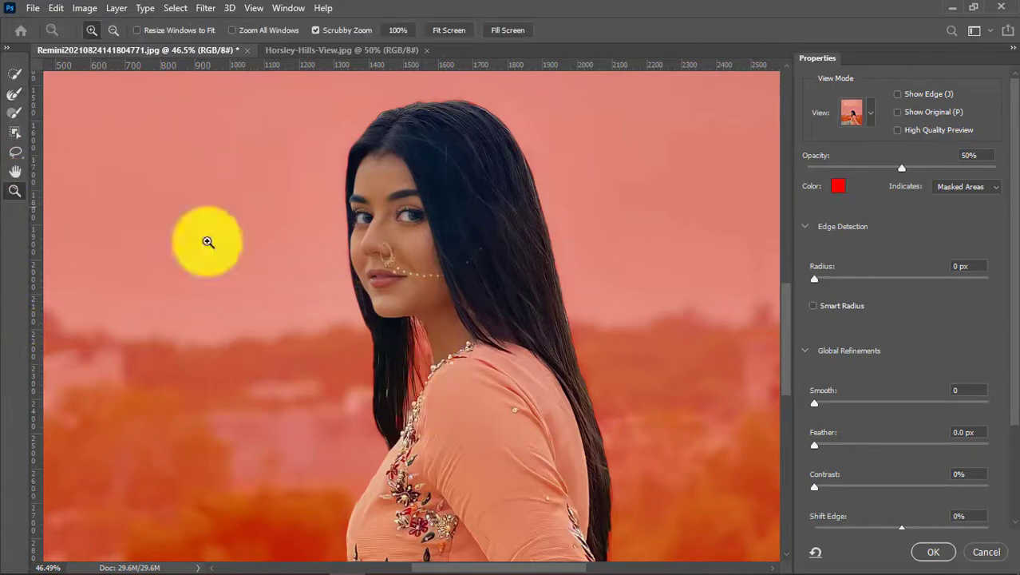
drag(205, 240, 330, 335)
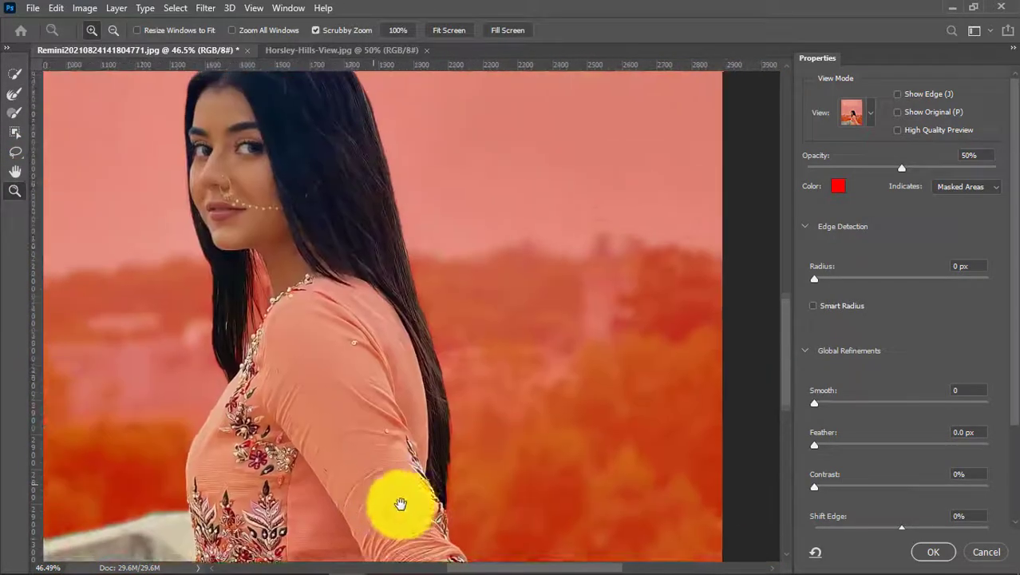
drag(314, 232, 415, 526)
text(2)
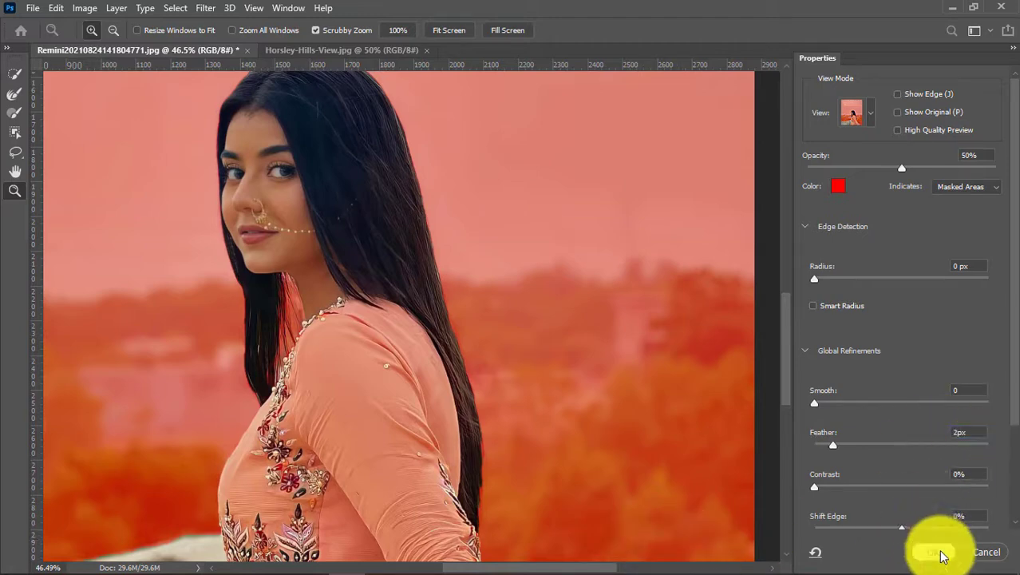
click(933, 552)
Step: Copy the selected woman and wall onto a new Layer 1 and hide the Background layer
key(ctrl+0)
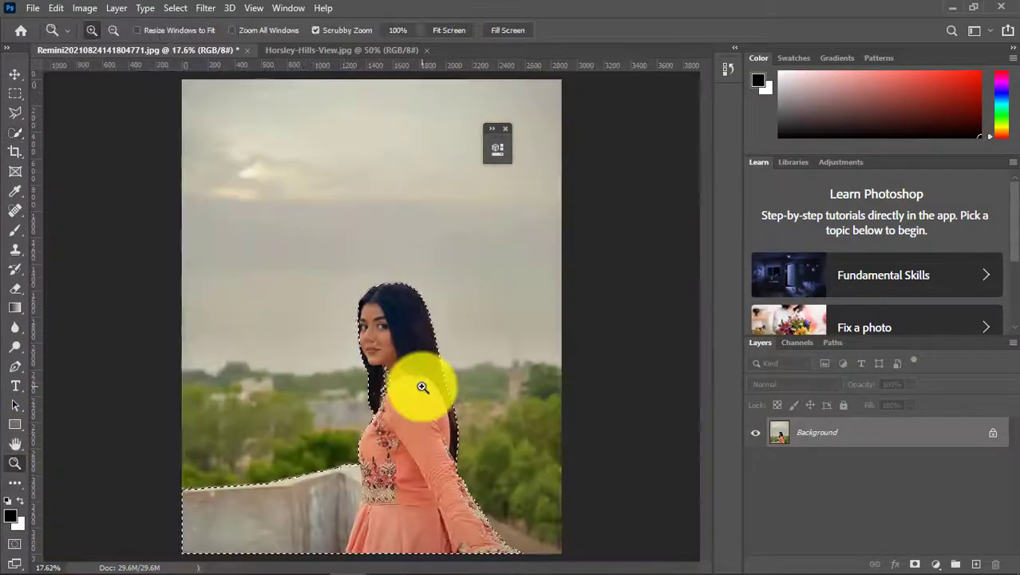
key(ctrl+j)
click(755, 462)
click(455, 390)
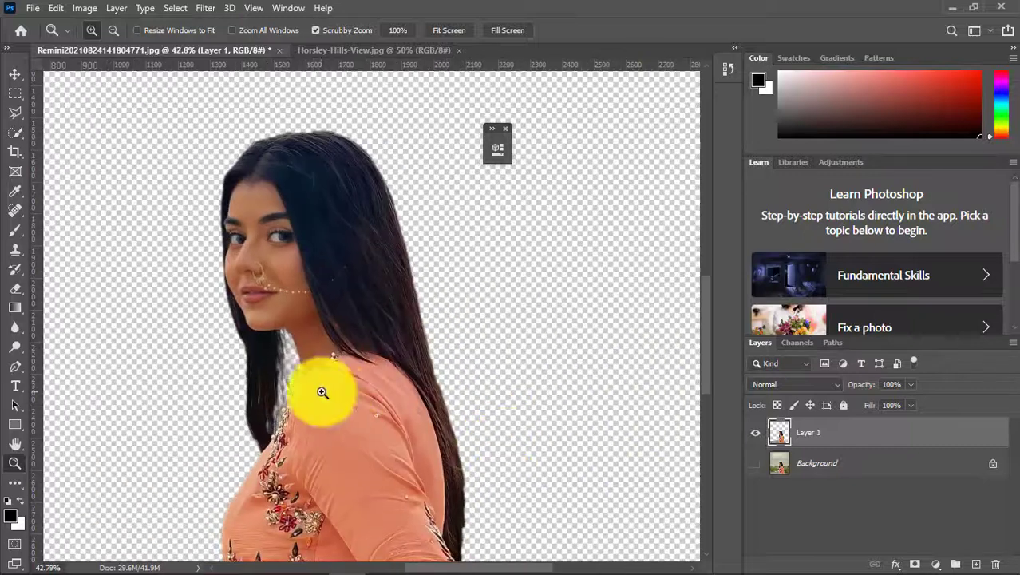
key(ctrl+0)
drag(217, 417, 364, 497)
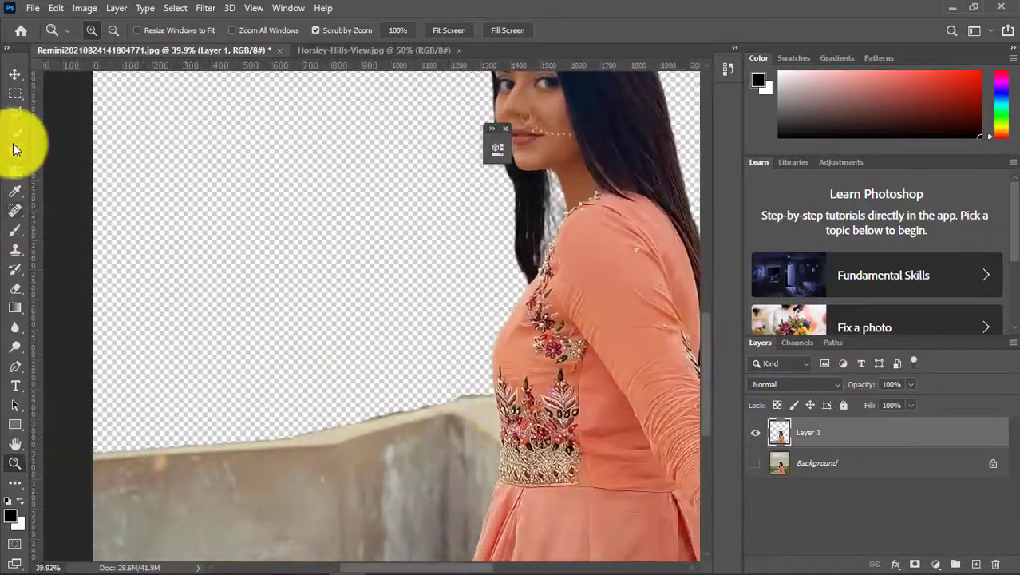
Step: Polygonal Lasso the wall's top strip and sample its beige (#d2c8ad) as the foreground colour
click(14, 113)
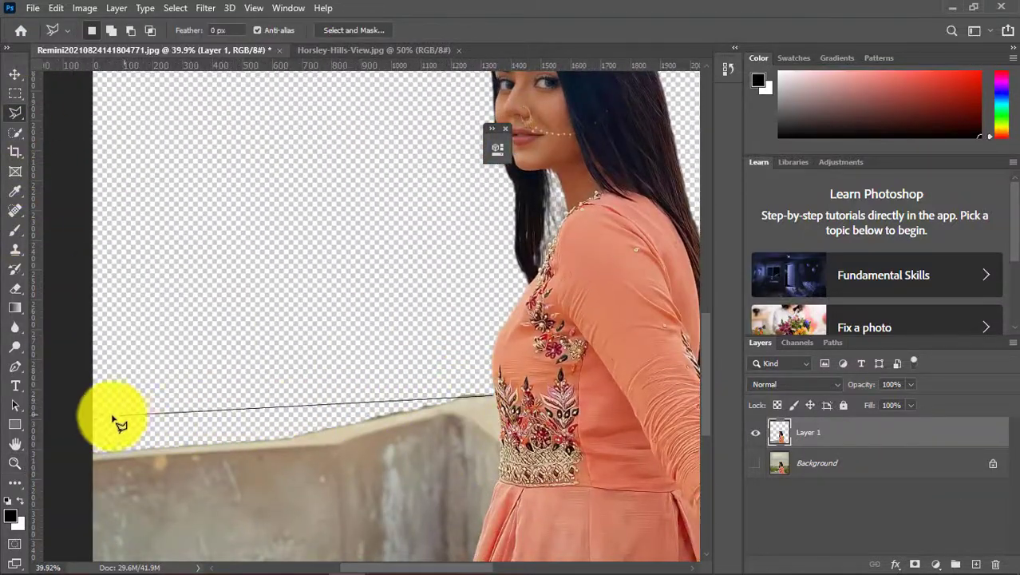
click(85, 443)
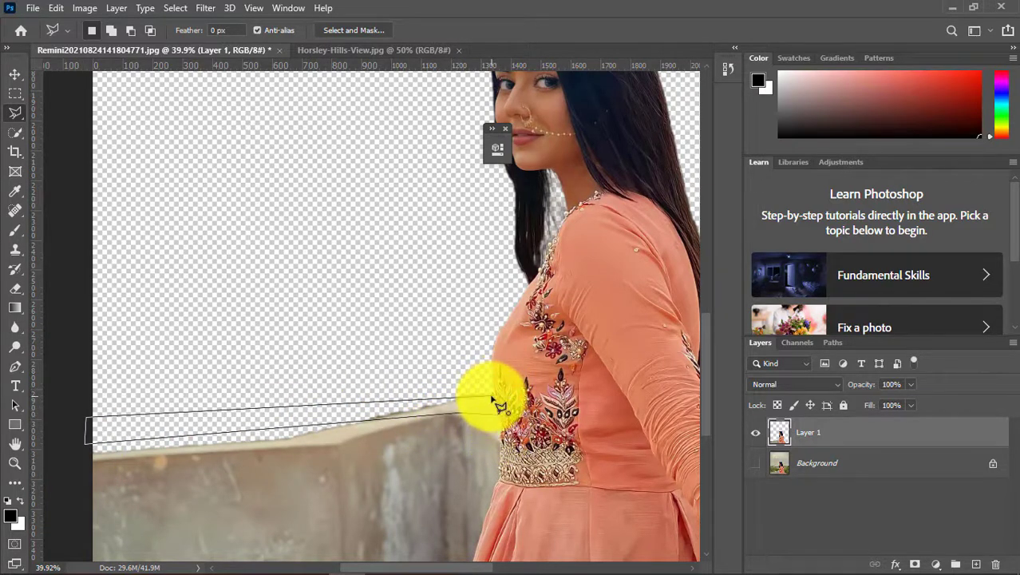
click(495, 403)
click(14, 191)
click(9, 516)
click(132, 474)
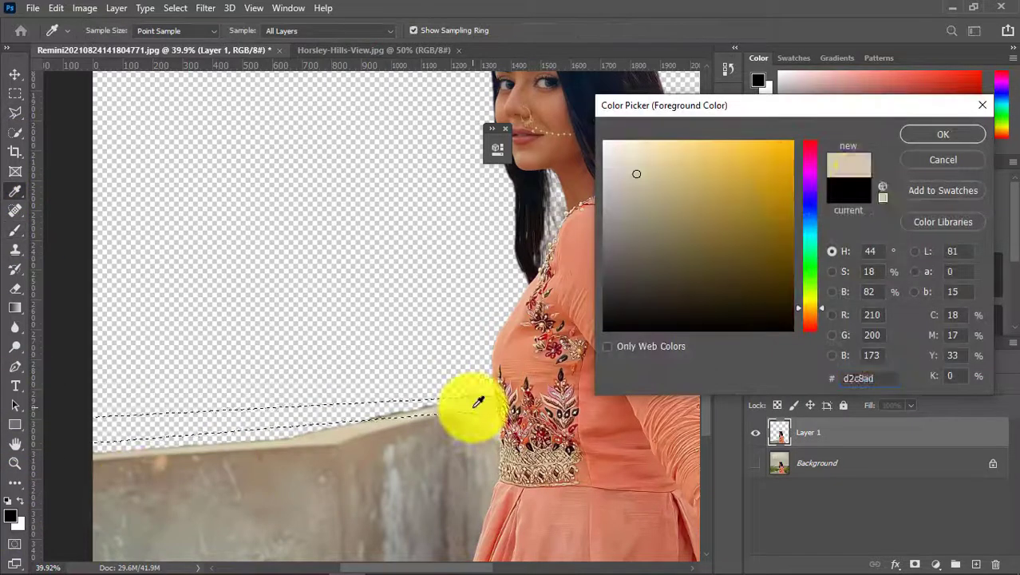
key(Return)
Step: Brush the beige over the selected top strip, then deselect
key(b)
right_click(363, 308)
key(Escape)
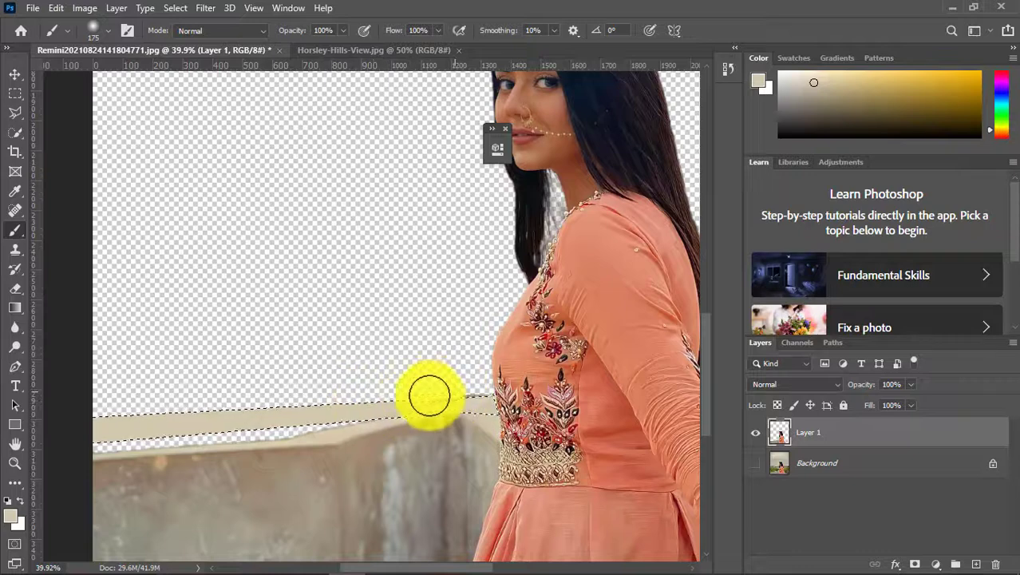
mouse_move(429, 396)
mouse_down()
mouse_move(493, 387)
mouse_move(318, 431)
mouse_up()
key(ctrl+d)
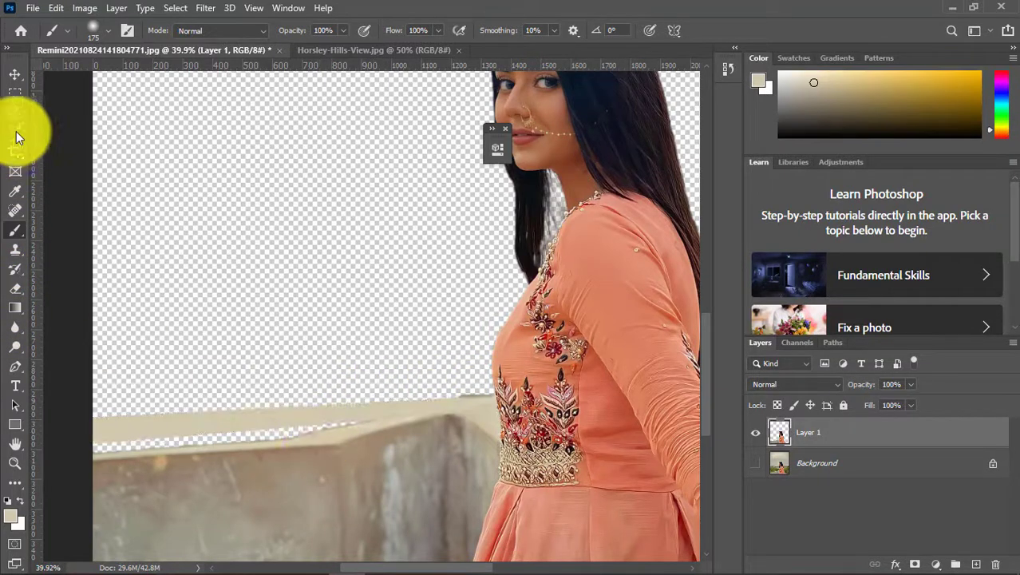
click(15, 112)
click(84, 441)
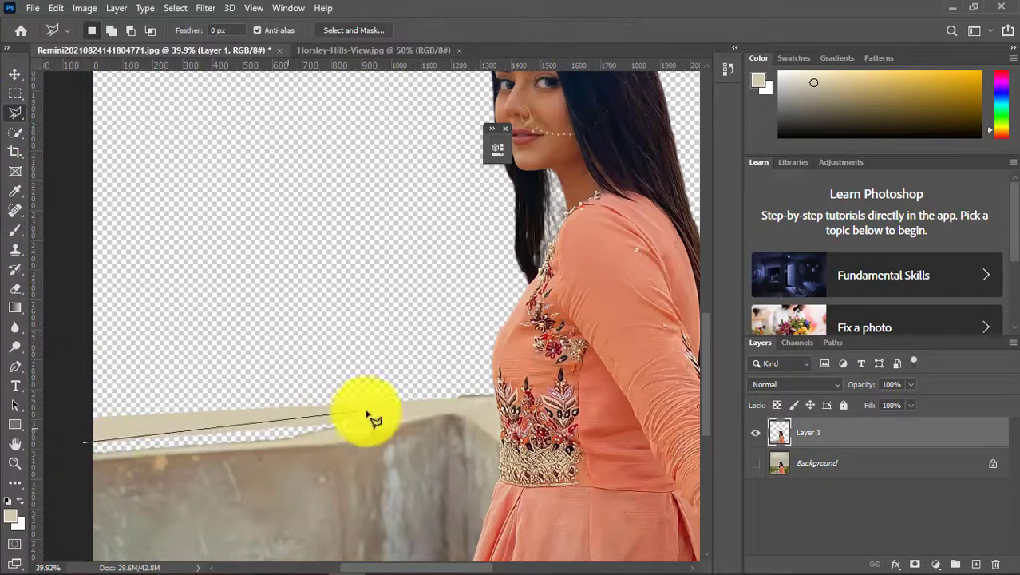
Step: Finish the Polygonal Lasso selection around the lower wall face
click(464, 413)
click(463, 560)
click(72, 562)
click(84, 415)
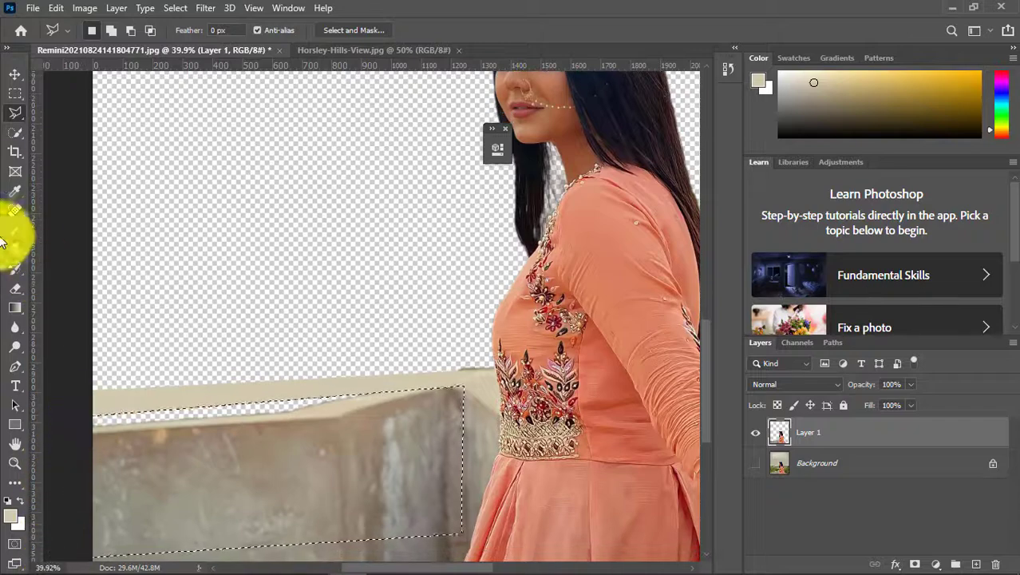
Step: Clone Stamp wall texture along the wall's top edge and across its face
click(18, 188)
click(15, 248)
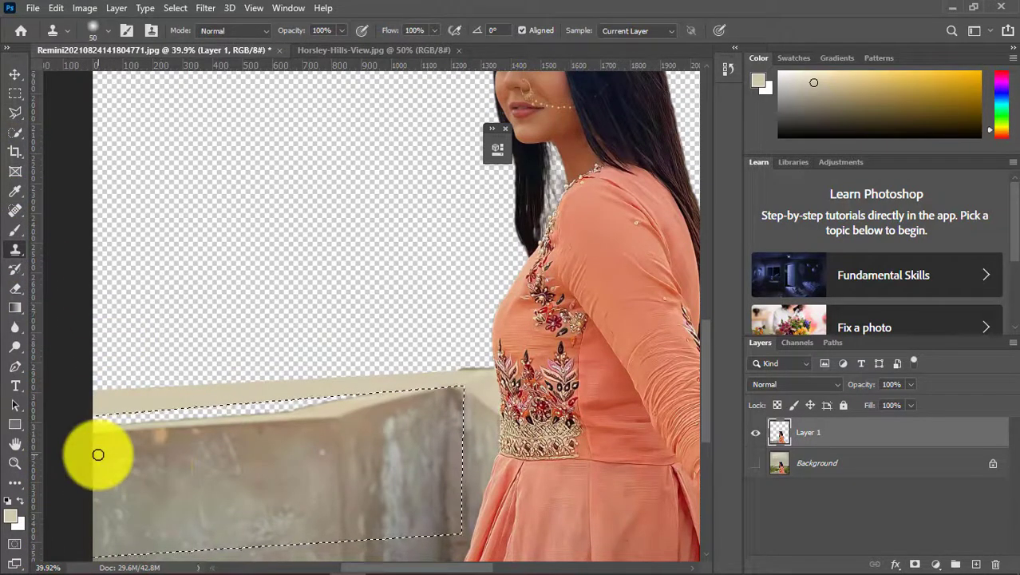
key(super)
key(Escape)
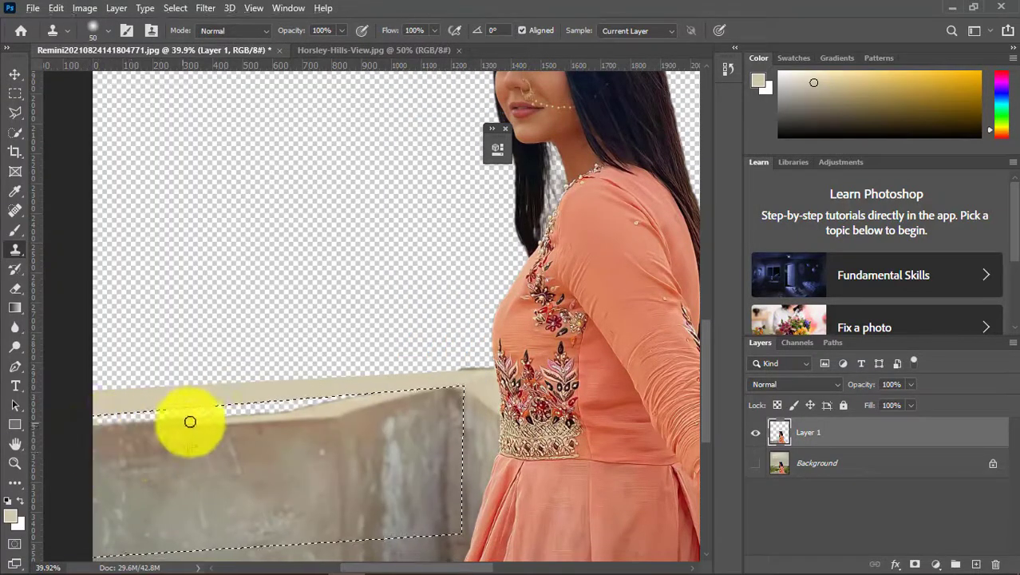
drag(301, 418, 103, 419)
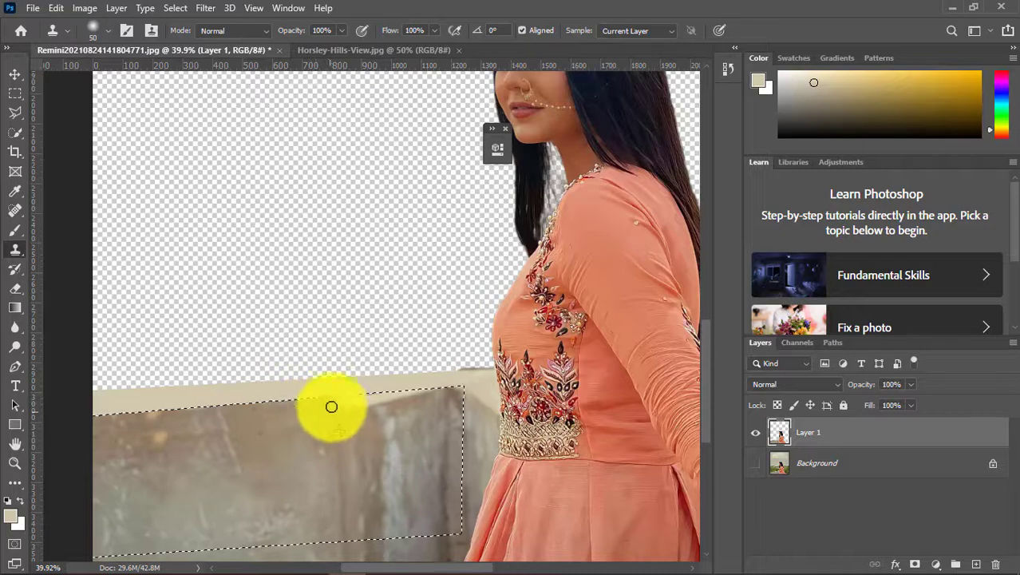
drag(324, 397, 429, 391)
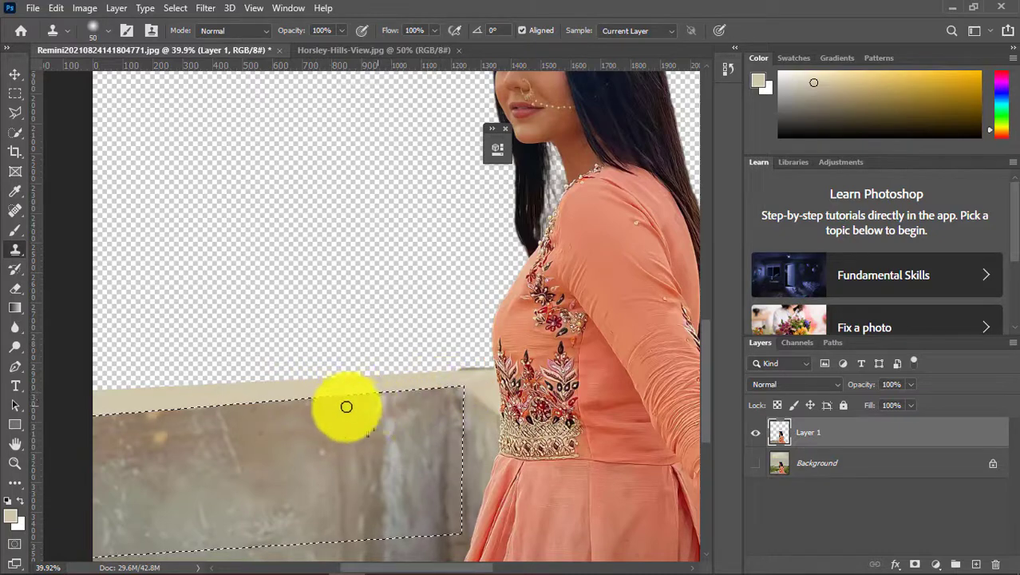
key(z)
mouse_move(330, 421)
mouse_down()
mouse_move(244, 508)
mouse_move(273, 529)
mouse_up()
Step: Set the Clone Stamp to size 150 and 17% opacity, then show the Background layer again
click(15, 249)
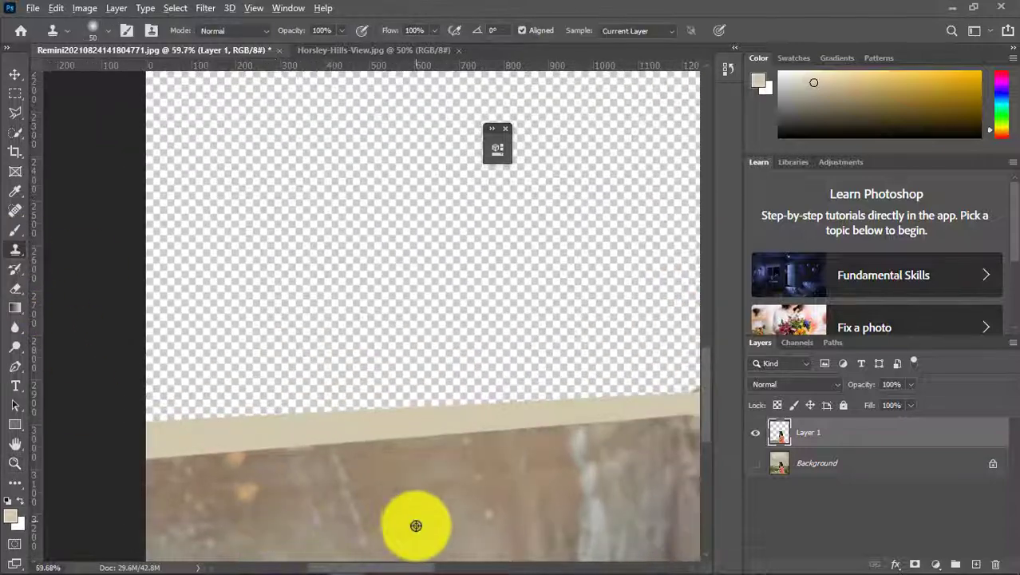
key(bracketright)
key(bracketright)
key(bracketright)
drag(291, 30, 212, 91)
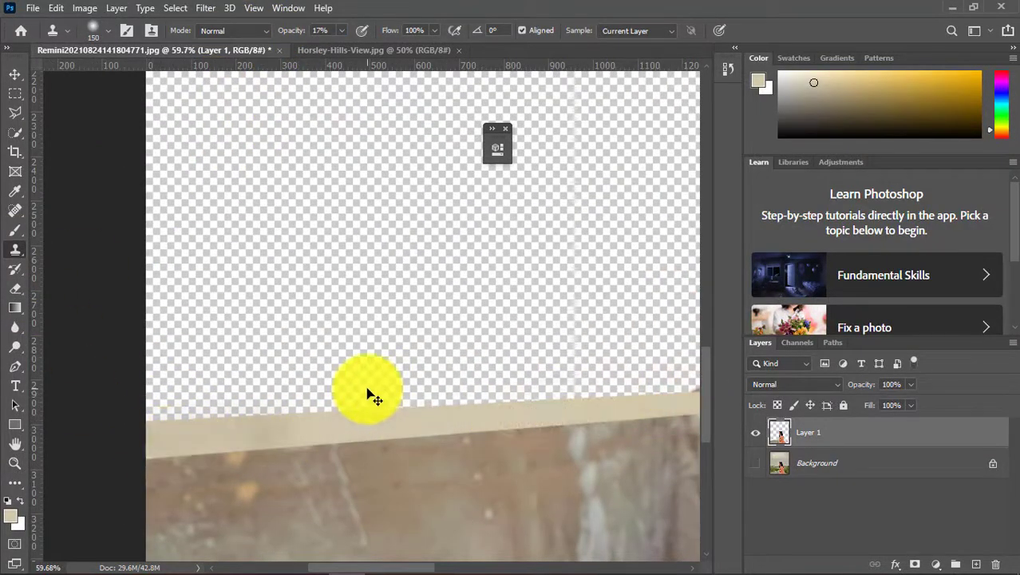
key(z)
right_click(275, 403)
click(276, 403)
click(751, 467)
Step: Drag the Horsley-Hills landscape into the portrait document as a new layer
click(751, 470)
click(751, 469)
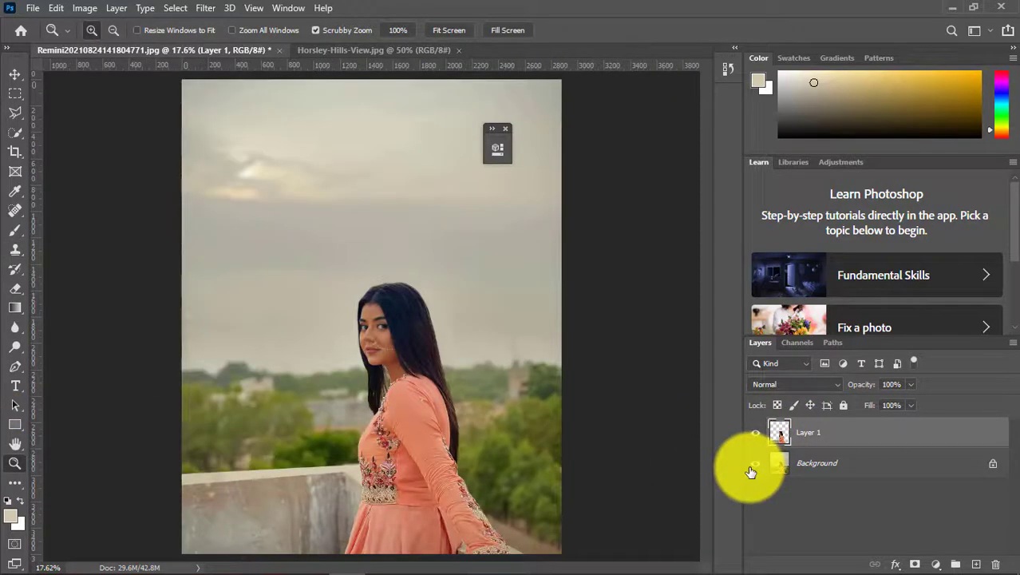
click(750, 472)
click(355, 50)
key(v)
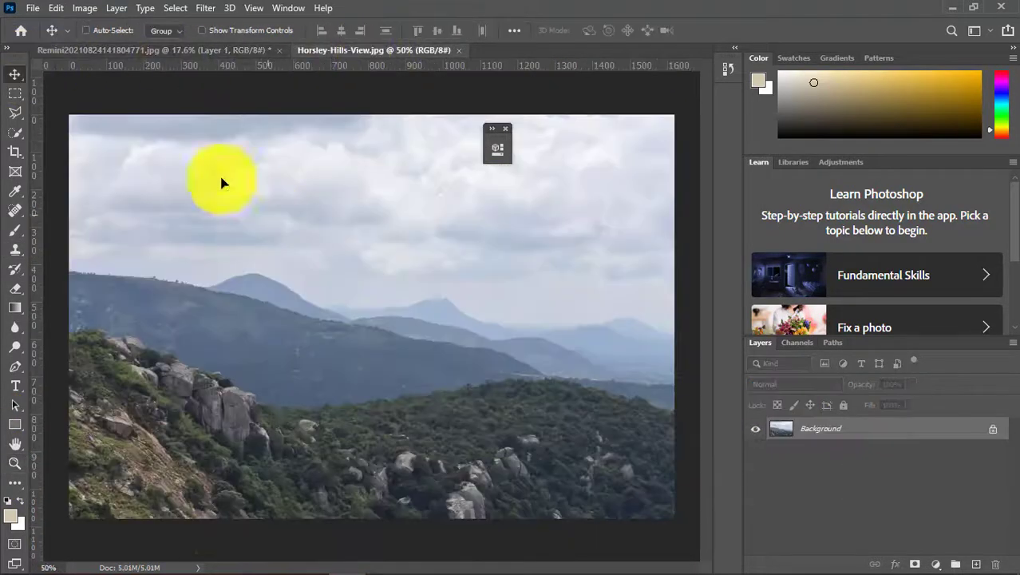
mouse_move(221, 178)
mouse_down()
mouse_move(166, 48)
mouse_move(357, 232)
mouse_up()
drag(812, 451, 808, 475)
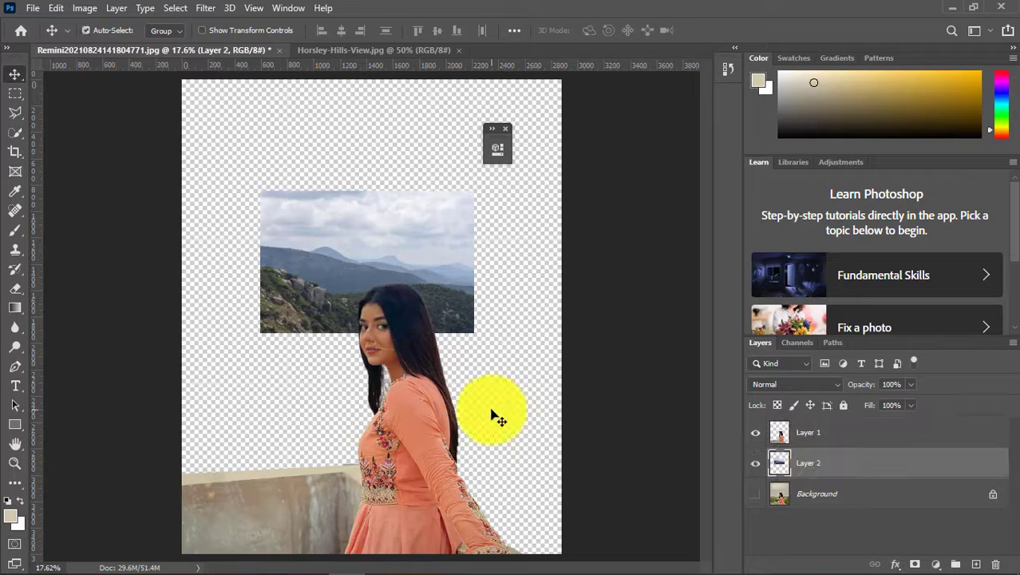
Step: Free Transform the landscape to about 293%, shift it right to cover the canvas, and commit
key(ctrl+t)
drag(261, 332, 86, 443)
mouse_move(262, 410)
mouse_down()
mouse_move(369, 440)
mouse_move(358, 432)
mouse_up()
drag(166, 224, 11, 118)
mouse_move(361, 279)
mouse_down()
mouse_move(455, 359)
mouse_move(447, 349)
mouse_up()
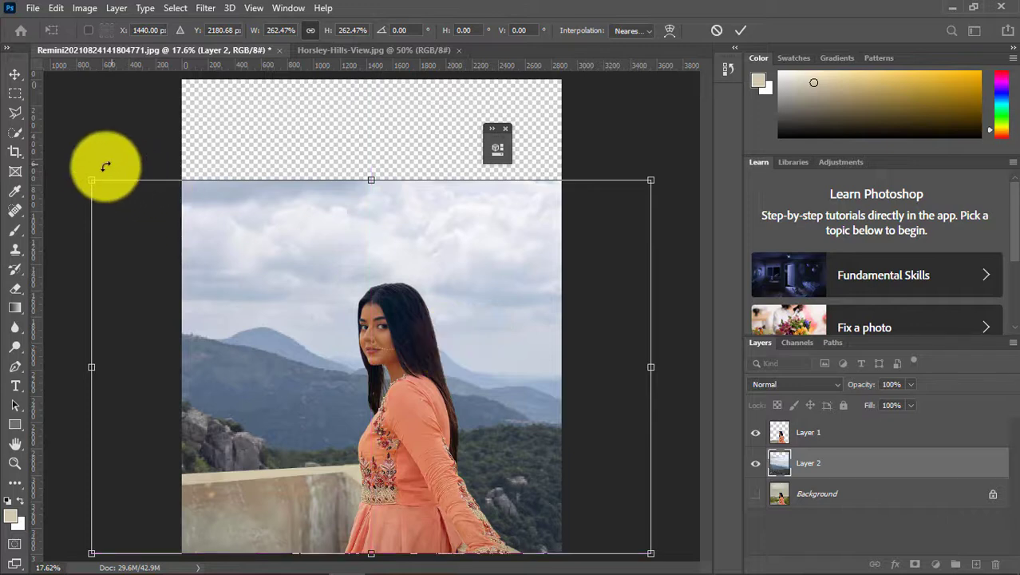
drag(106, 166, 23, 141)
drag(434, 275, 445, 276)
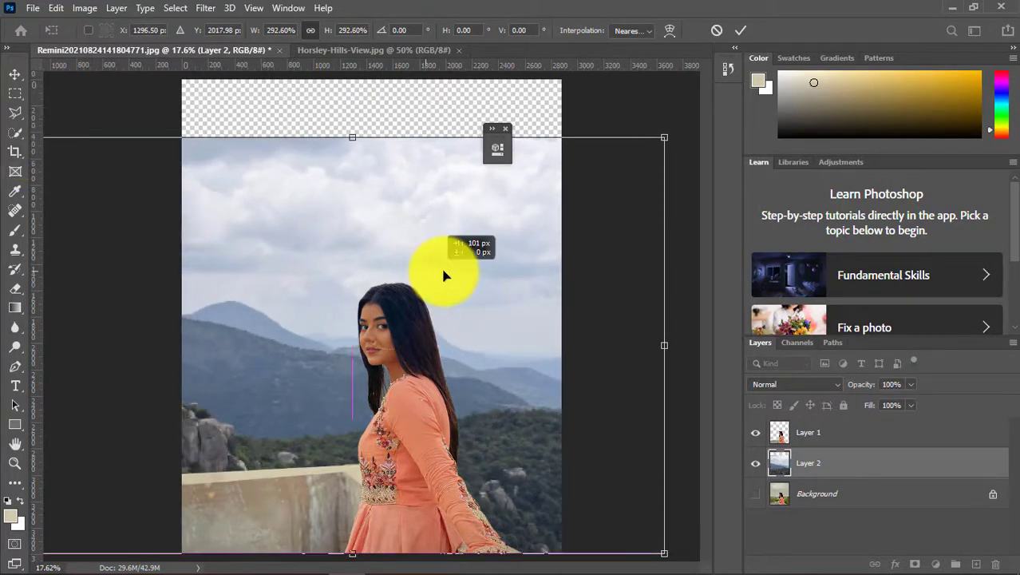
click(740, 30)
Step: Duplicate the backdrop, then move Layer 2 up so the sky fills the empty top
click(14, 462)
right_click(310, 420)
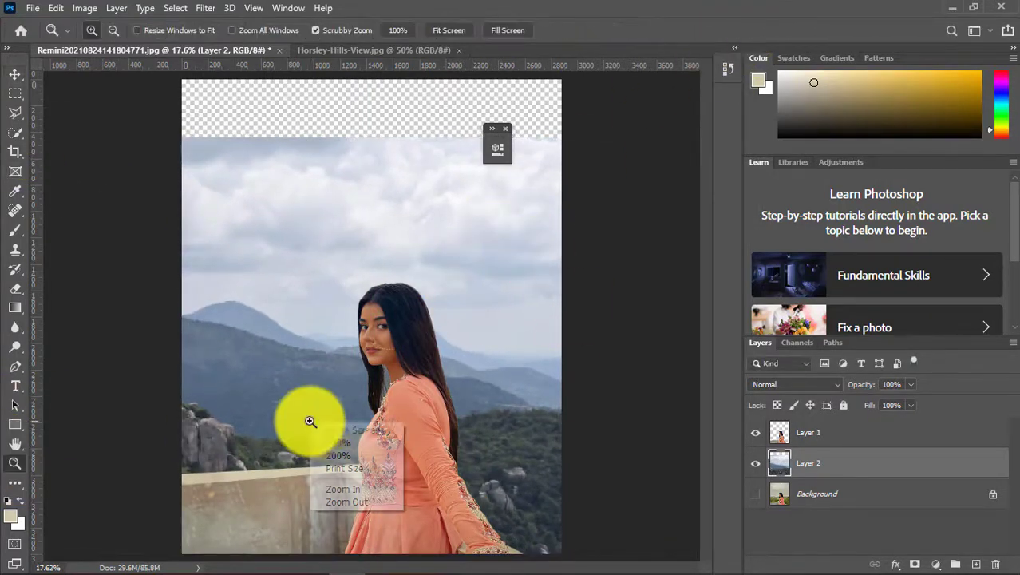
key(Escape)
key(ctrl+j)
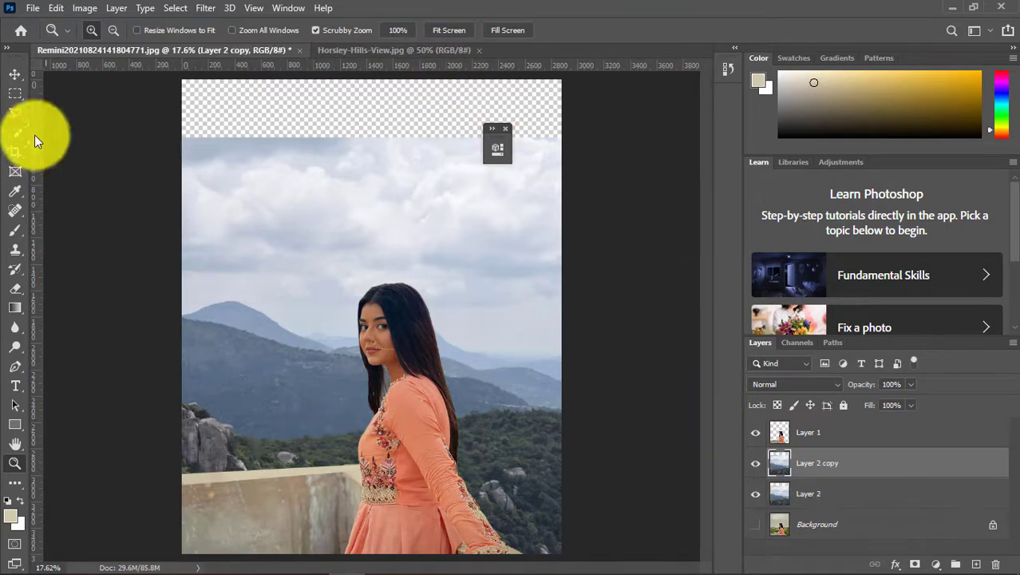
key(ctrl+t)
drag(273, 239, 289, 222)
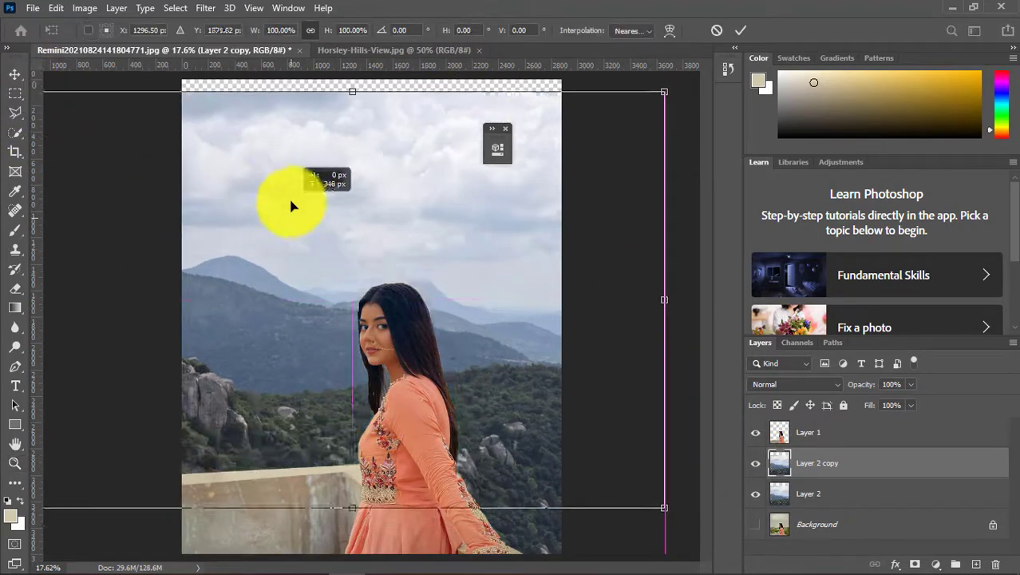
key(Escape)
click(822, 495)
key(ctrl+t)
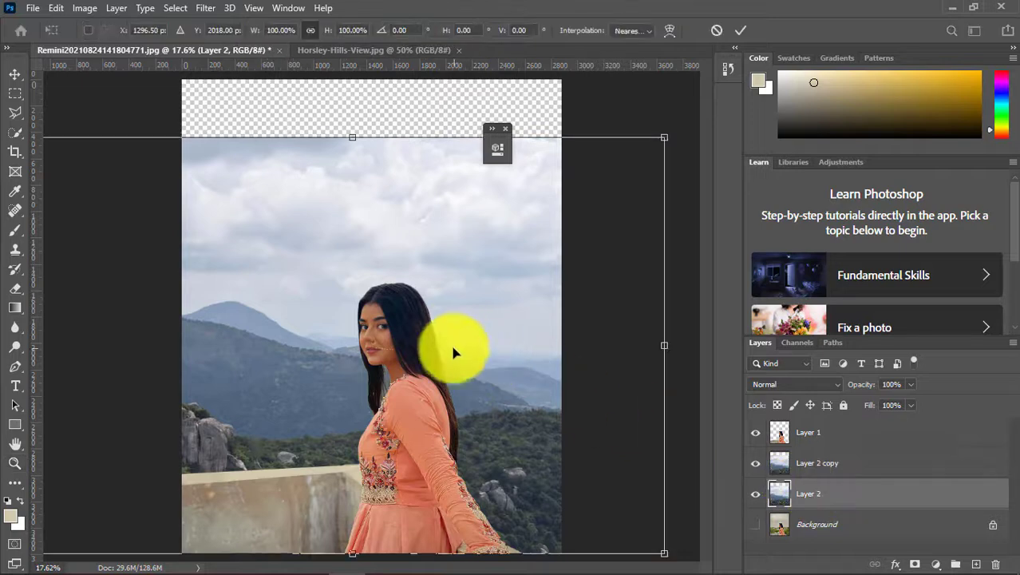
drag(455, 289, 455, 241)
key(Return)
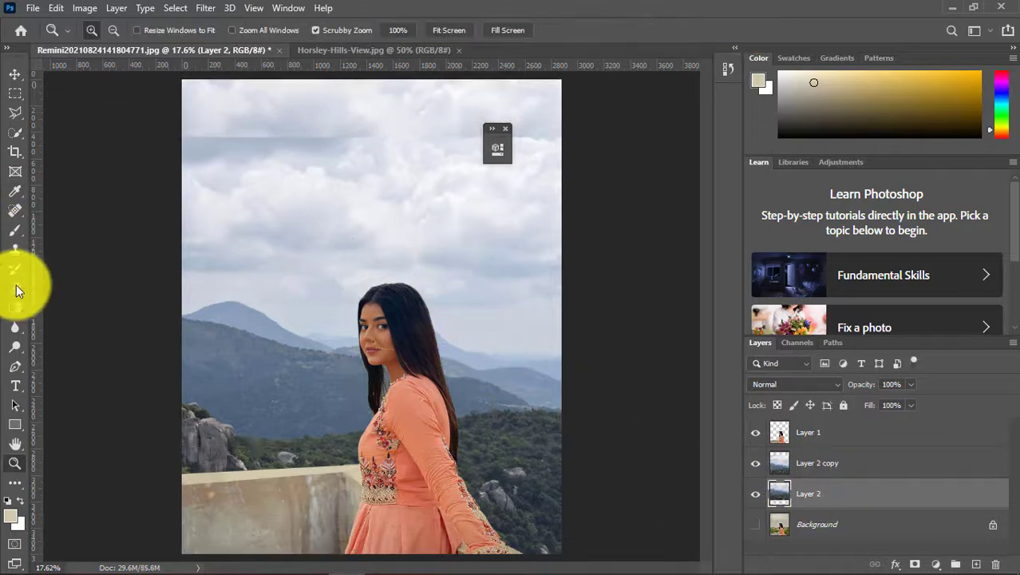
Step: Delete the Layer 2 copy duplicate and select the woman's layer
click(16, 289)
key(alt+bracketright)
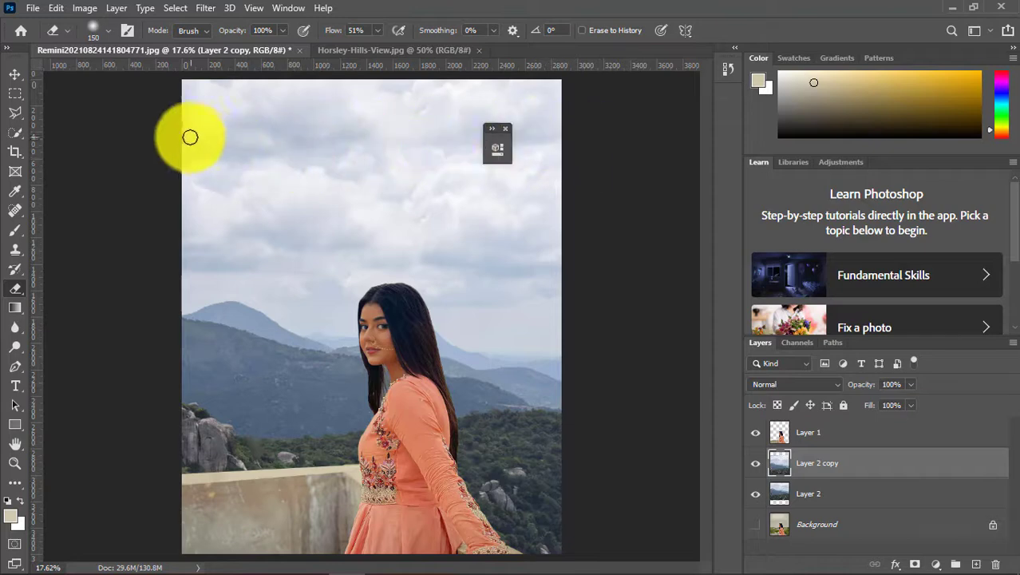
click(14, 463)
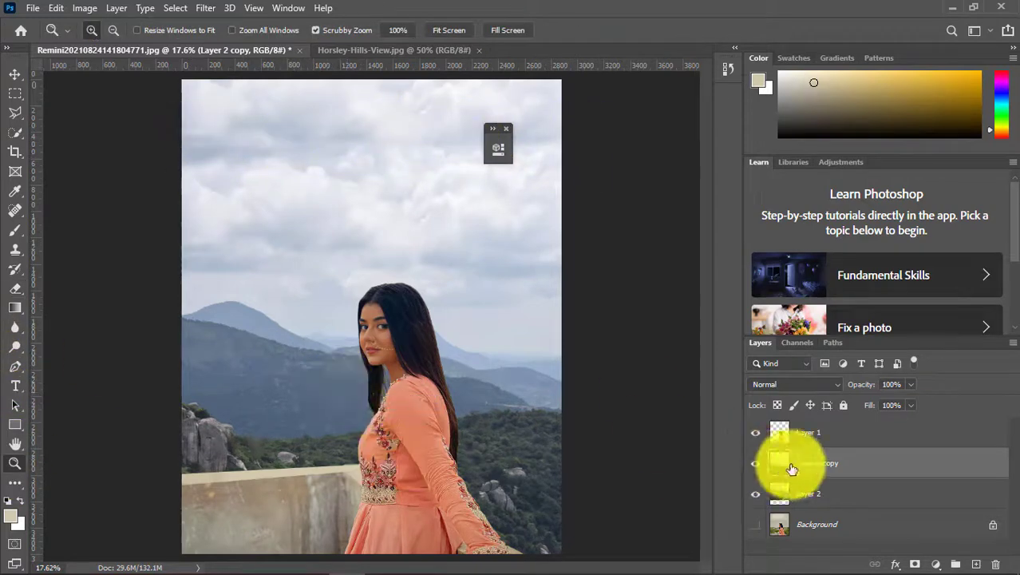
mouse_move(793, 462)
mouse_down()
mouse_move(800, 457)
mouse_move(758, 465)
mouse_up()
drag(326, 338, 312, 333)
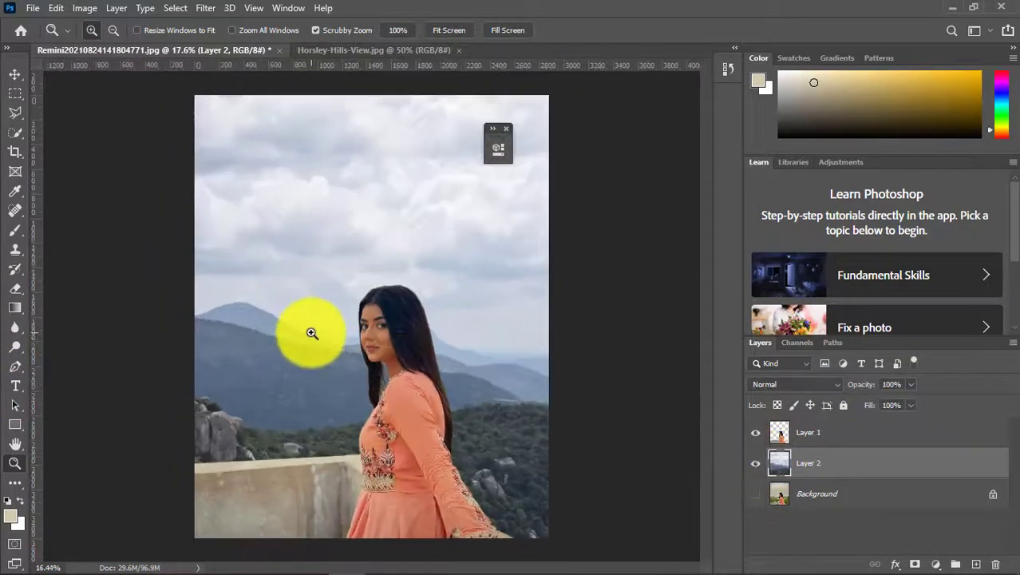
click(403, 325)
Step: Select Layer 1 with the woman and zoom in on her face
key(ctrl+0)
key(alt+bracketright)
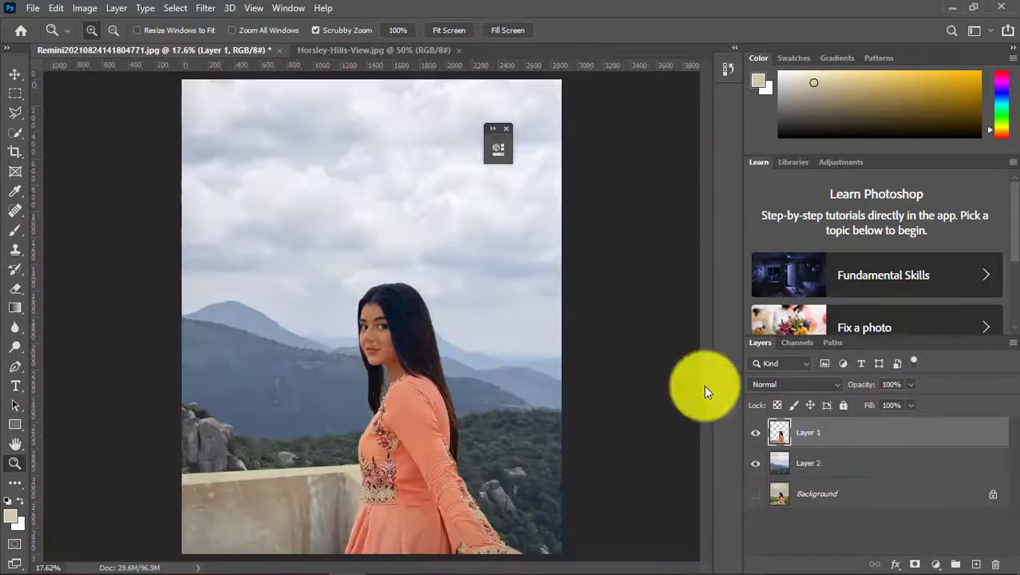
click(485, 368)
key(ctrl+0)
drag(409, 294, 447, 294)
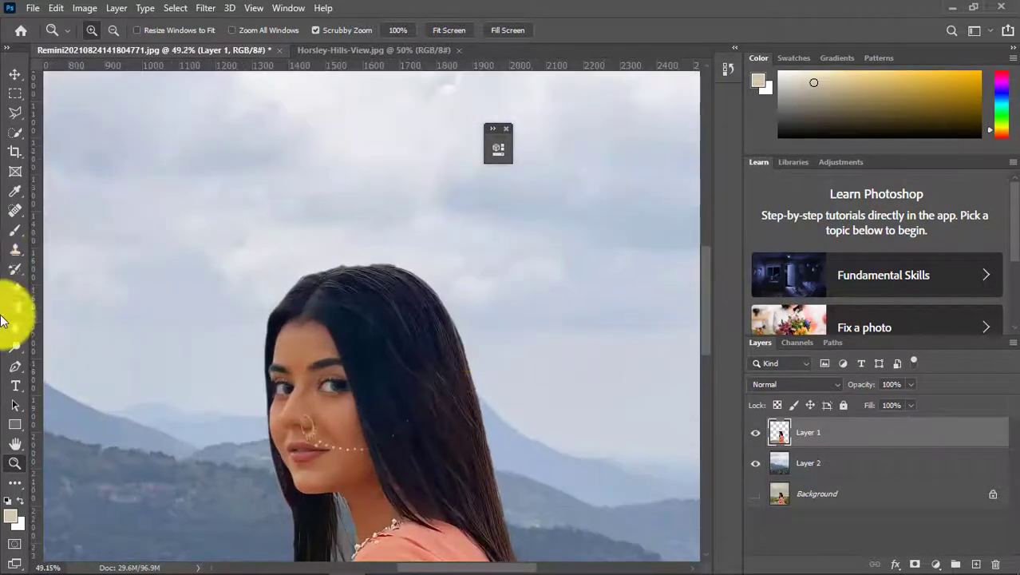
Step: Set the foreground colour to white (ffffff), brush size 20, and add a new empty Layer 3
click(15, 229)
click(10, 516)
text(ffffff)
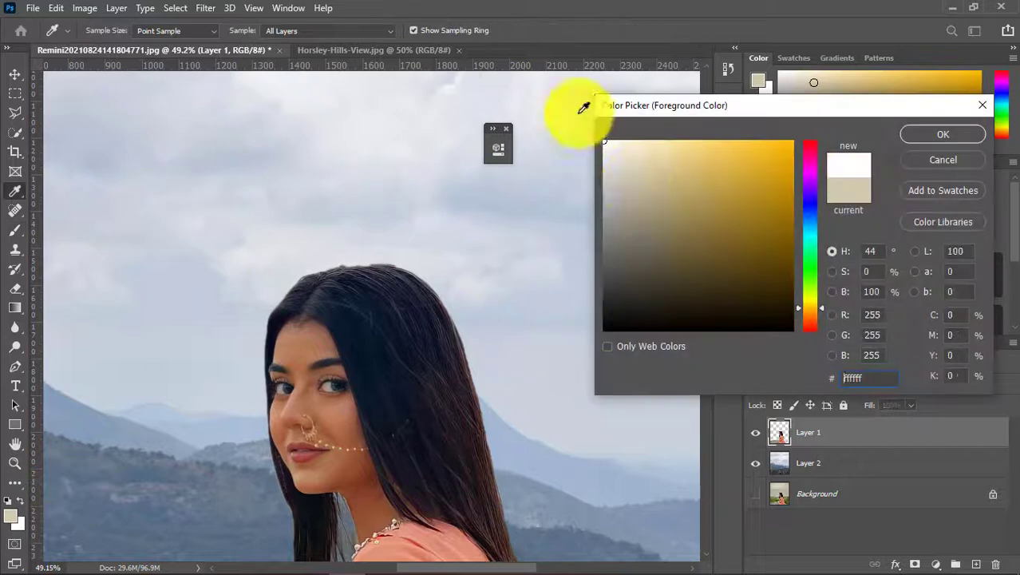
key(Return)
key(bracketleft)
key(bracketleft)
key(bracketleft)
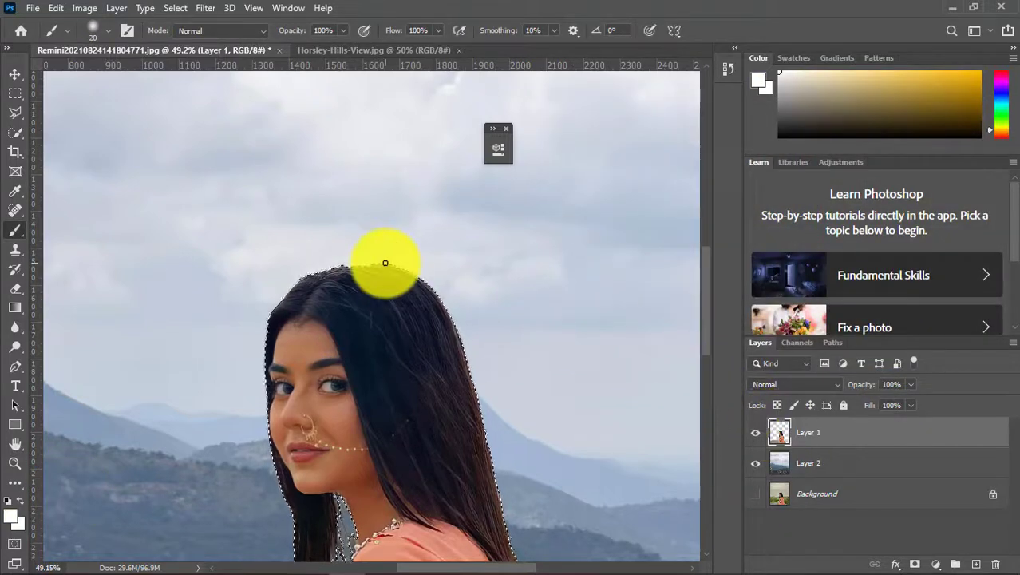
click(16, 348)
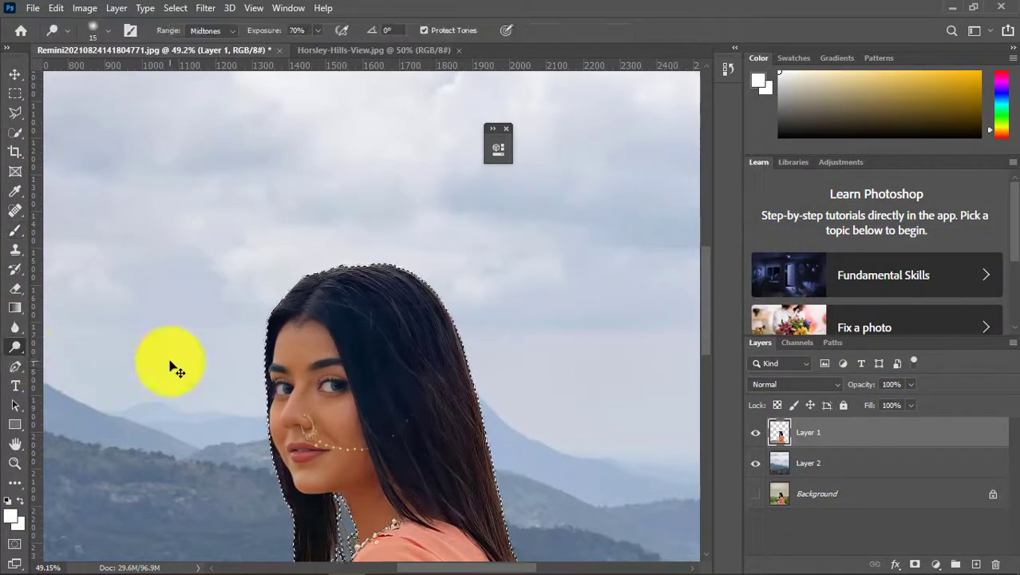
key(Delete)
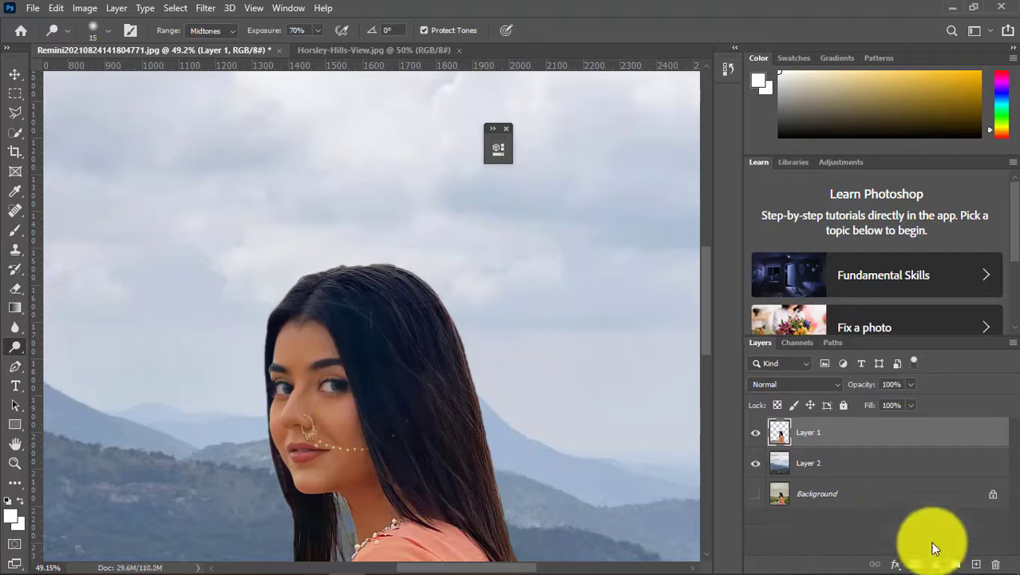
click(975, 564)
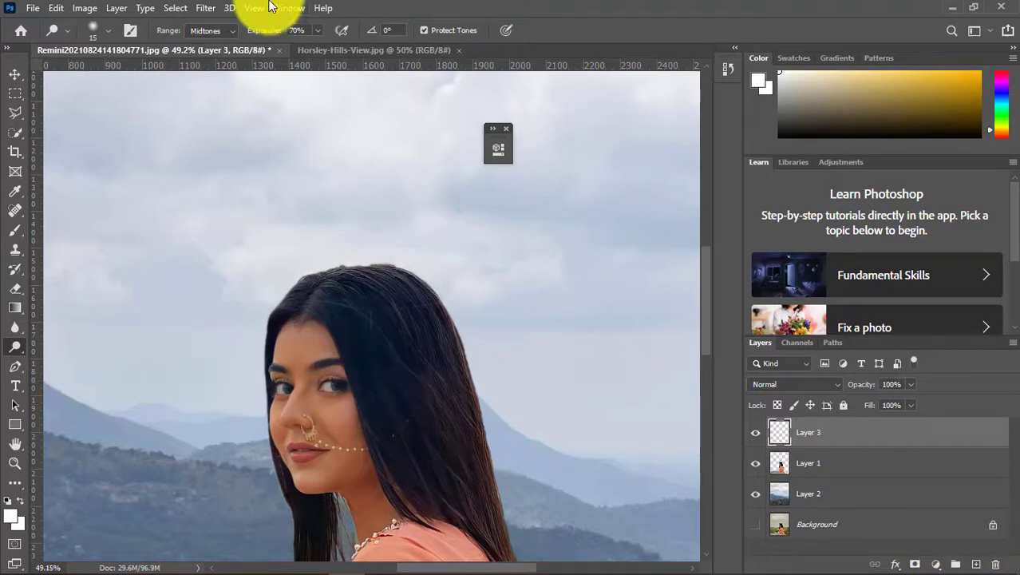
Step: Fill Layer 3 with 50% Gray and set its blend mode to Linear Light
click(85, 8)
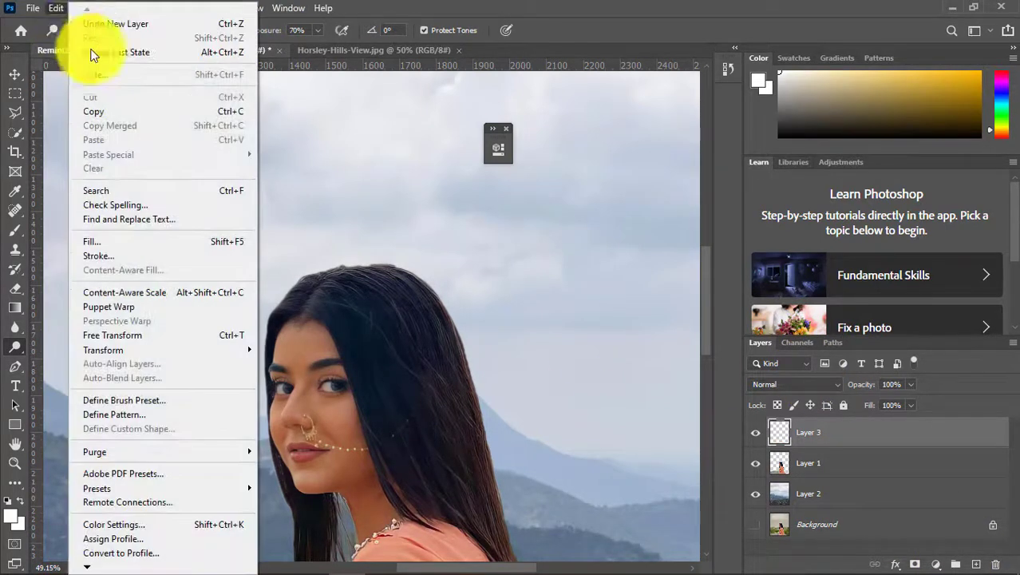
click(153, 237)
click(524, 142)
click(487, 269)
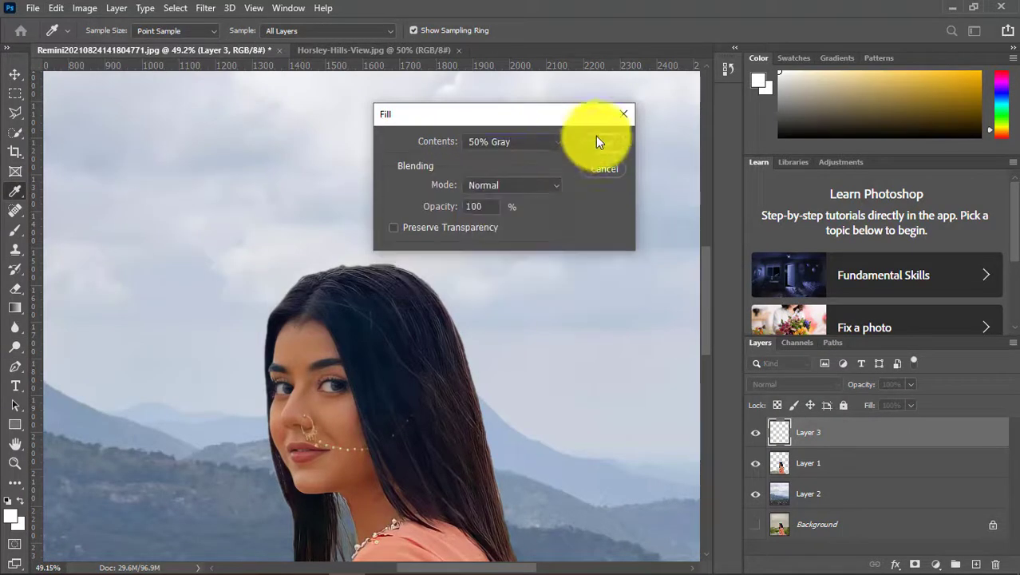
click(604, 143)
key(o)
click(798, 384)
click(766, 427)
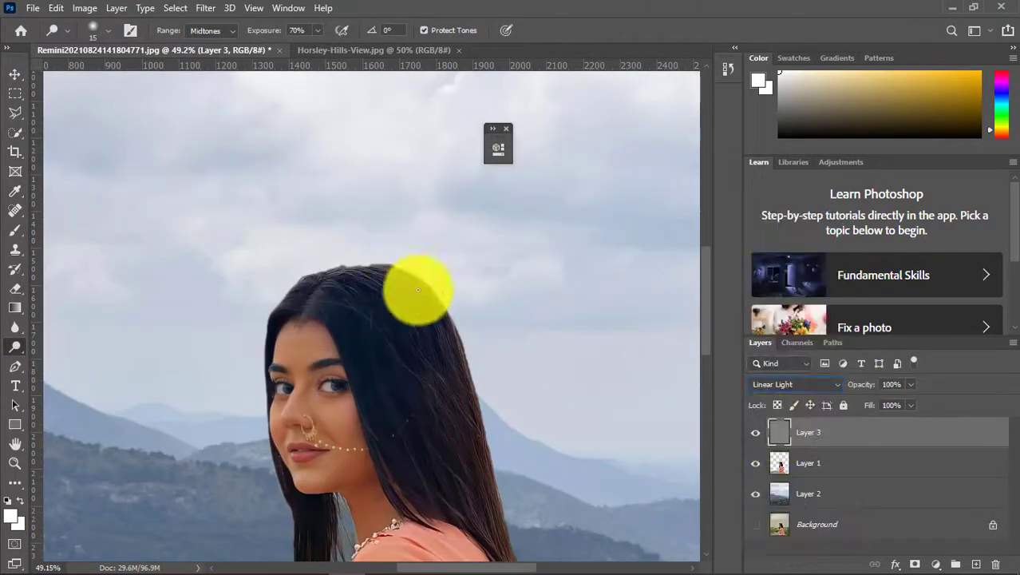
Step: Load the woman's outline as a selection and burn the hair, neck and shoulder edges
ctrl+click(780, 463)
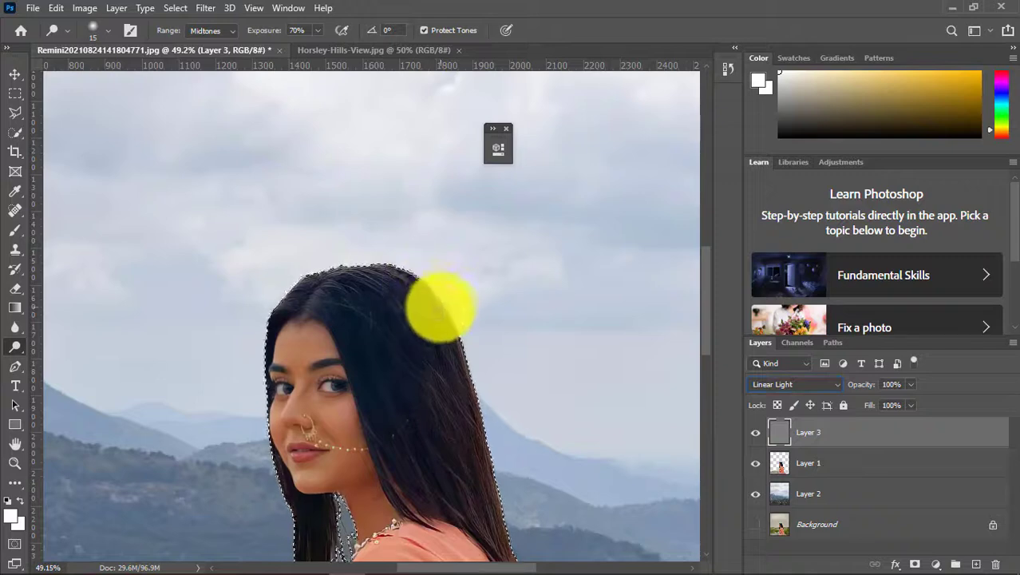
mouse_move(423, 280)
mouse_down()
mouse_move(469, 348)
mouse_move(367, 267)
mouse_up()
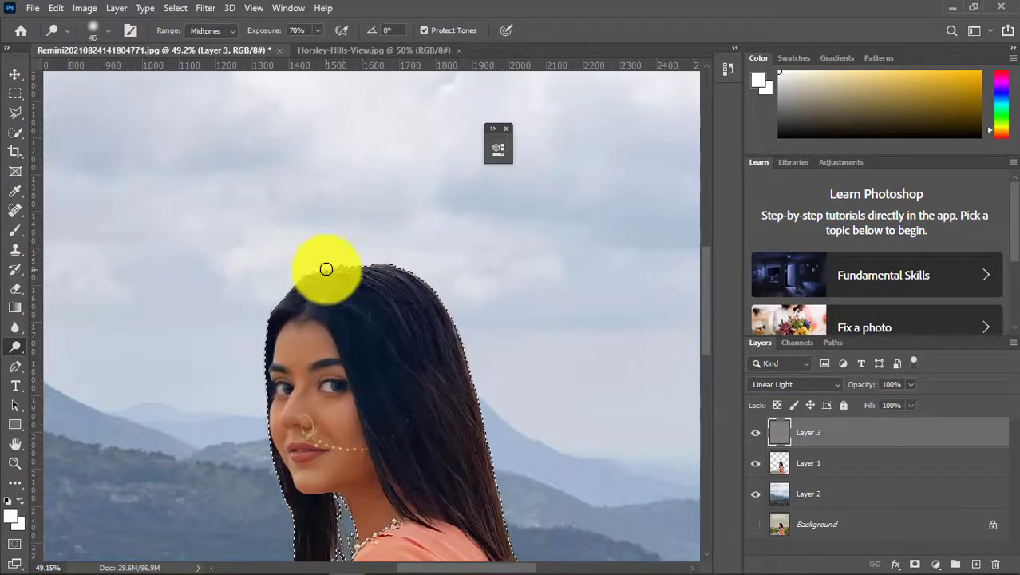
mouse_move(454, 316)
mouse_down()
mouse_move(514, 518)
mouse_move(476, 333)
mouse_move(516, 486)
mouse_move(466, 370)
mouse_move(348, 265)
mouse_up()
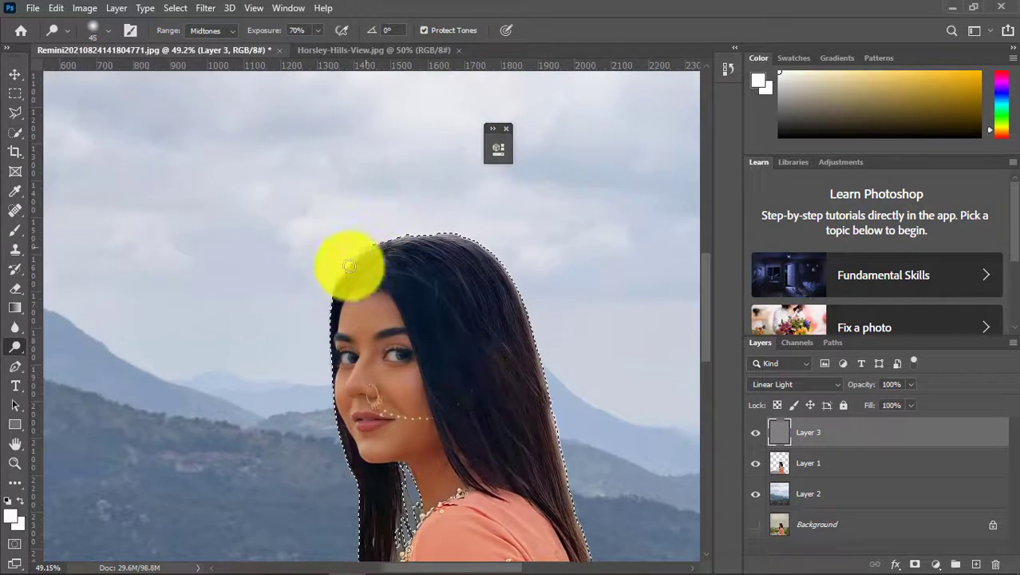
mouse_move(327, 302)
mouse_down()
mouse_move(342, 433)
mouse_move(387, 318)
mouse_move(393, 471)
mouse_move(351, 277)
mouse_up()
Step: Inspect the darkened hair around the face and head, then fit the whole image on screen
click(15, 462)
drag(559, 383, 456, 383)
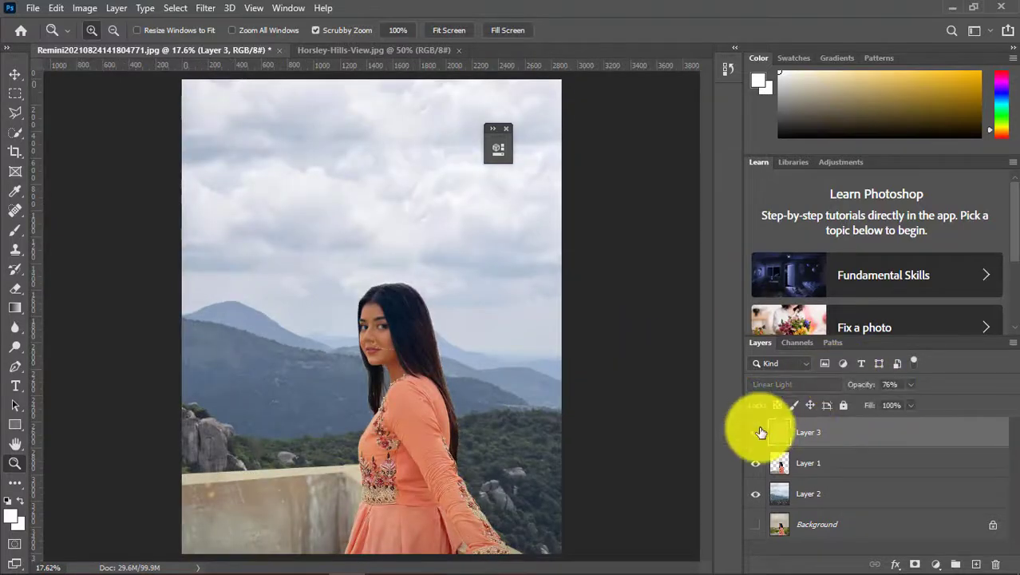
right_click(845, 433)
key(Escape)
drag(324, 361, 419, 408)
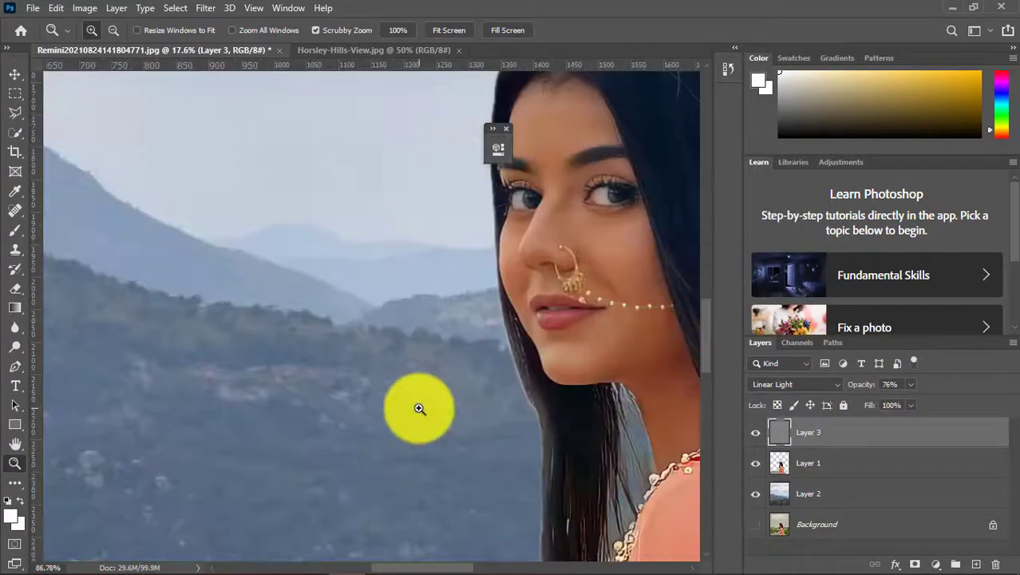
click(15, 287)
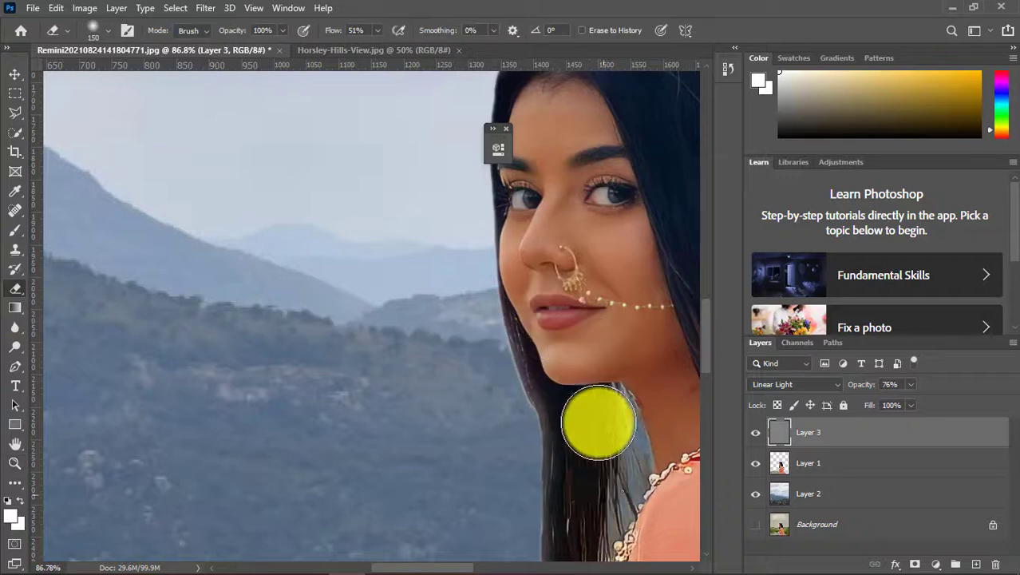
drag(379, 406, 250, 522)
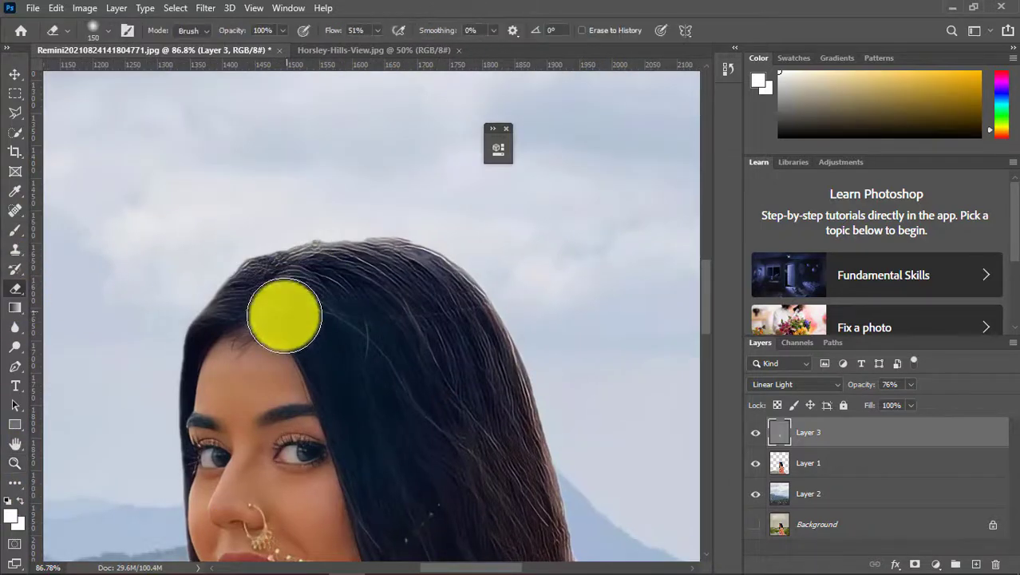
click(15, 463)
right_click(318, 382)
click(324, 384)
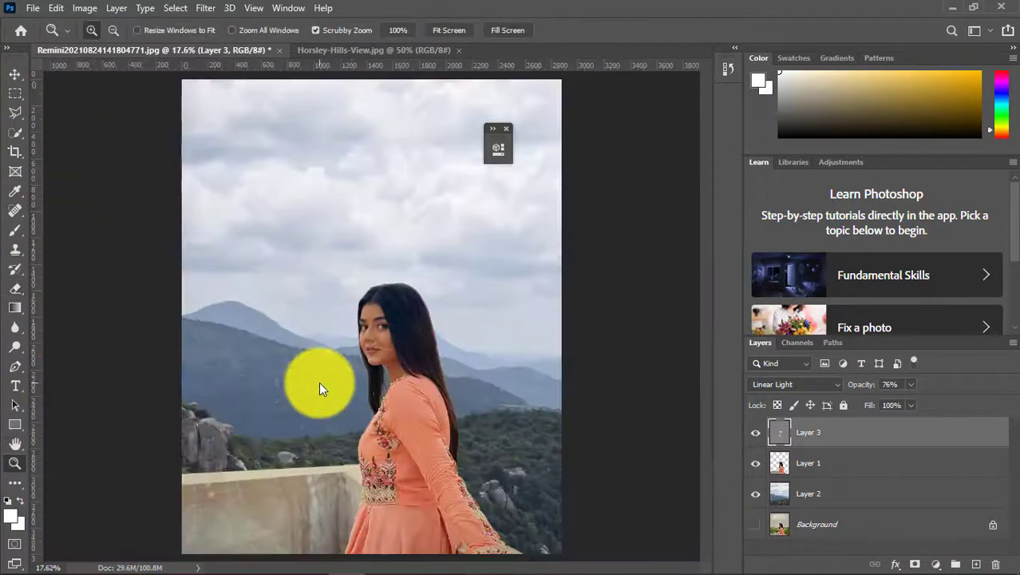
Step: Apply a 3.4-pixel Gaussian Blur to the Layer 2 mountain backdrop
click(810, 491)
click(205, 8)
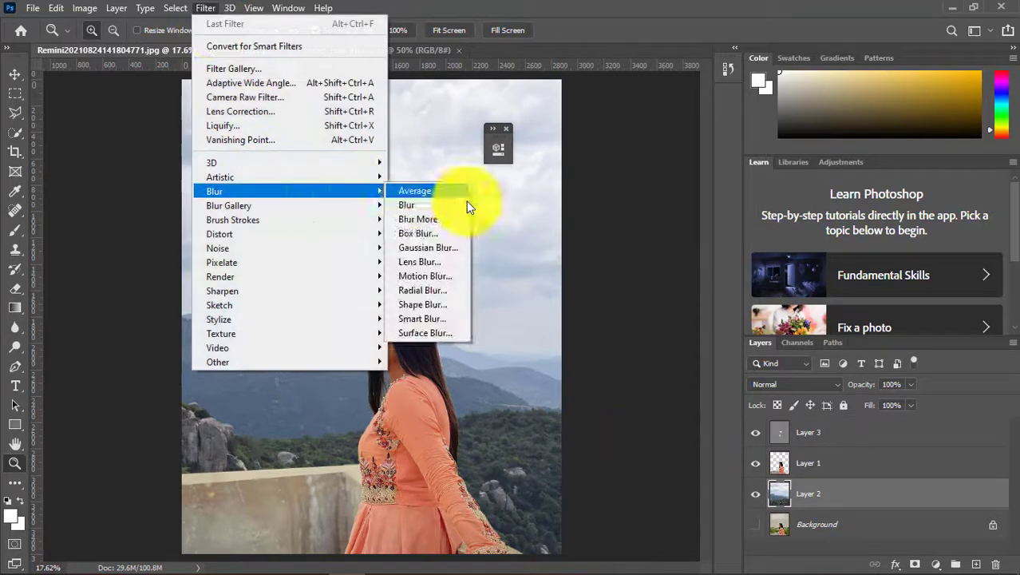
click(428, 248)
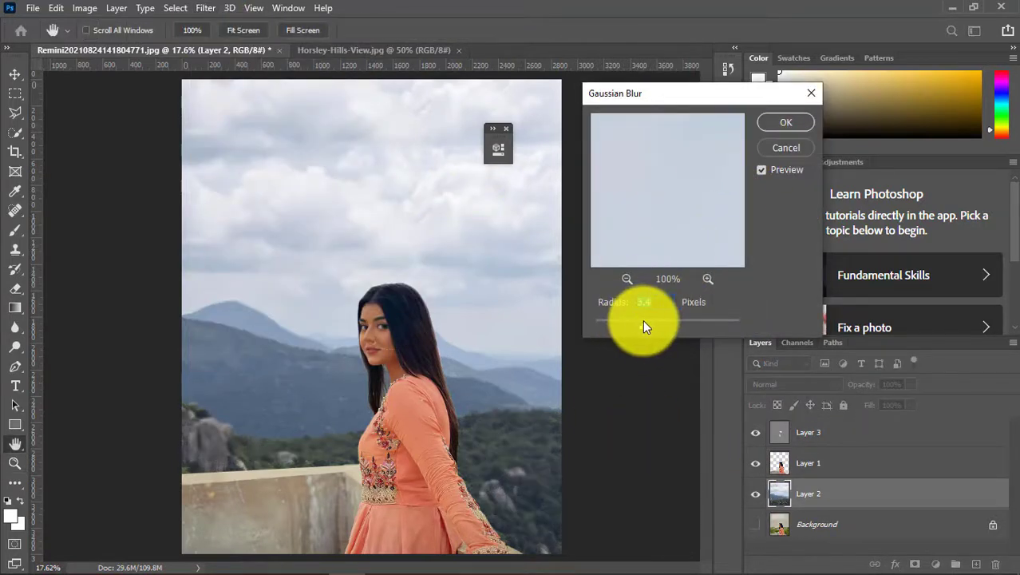
click(786, 122)
key(alt+bracketright)
key(alt+bracketright)
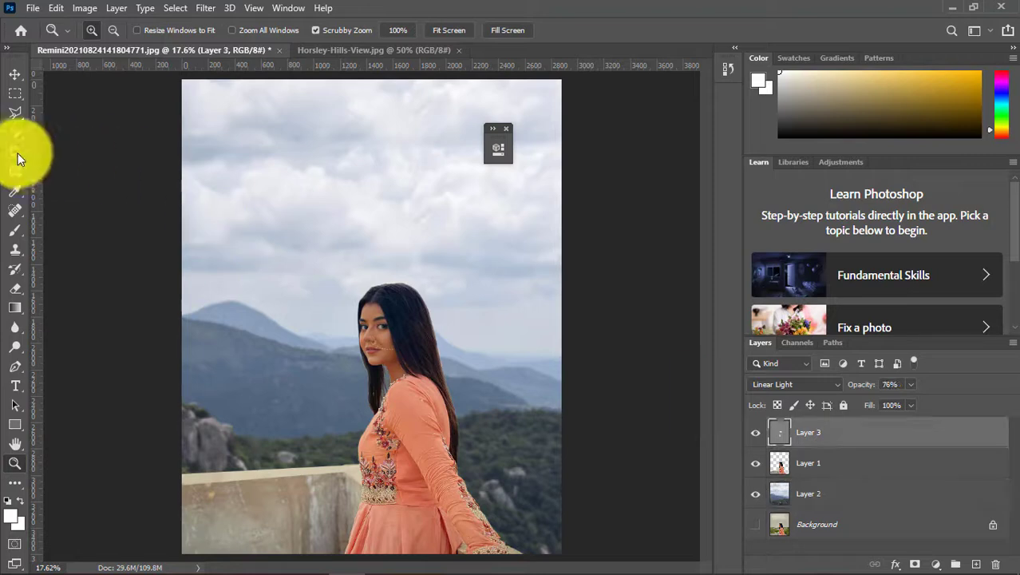
Step: Crop the top edge down into the sky, then toggle Layer 3 off and on to compare
click(15, 151)
drag(387, 84, 385, 127)
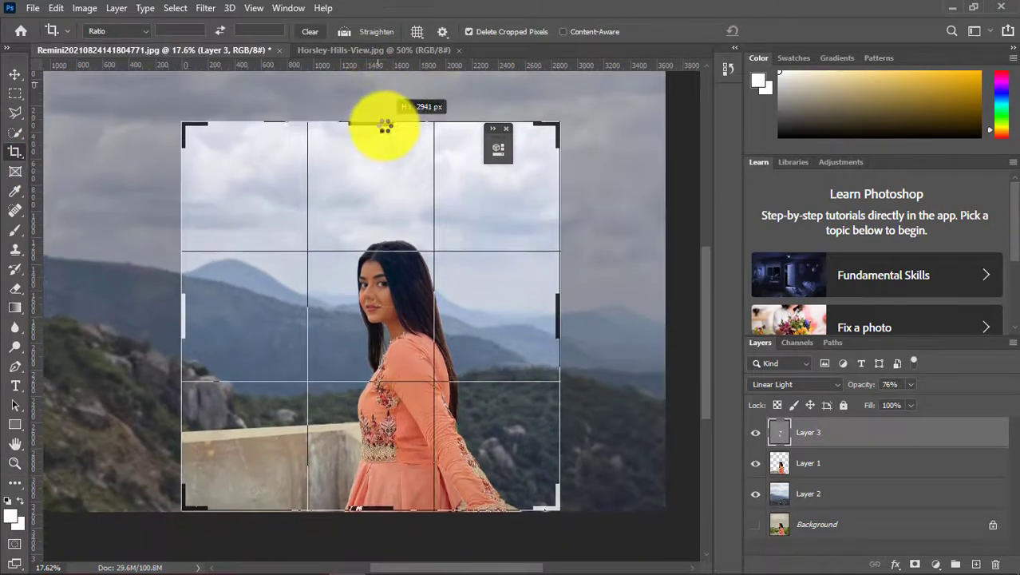
click(787, 25)
click(16, 463)
drag(755, 432, 765, 458)
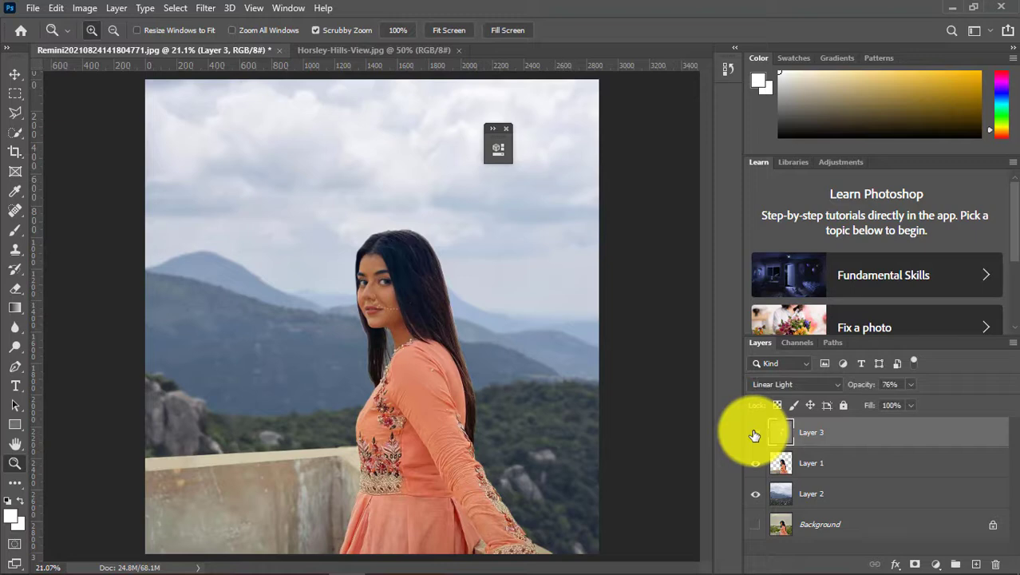
drag(507, 379, 441, 341)
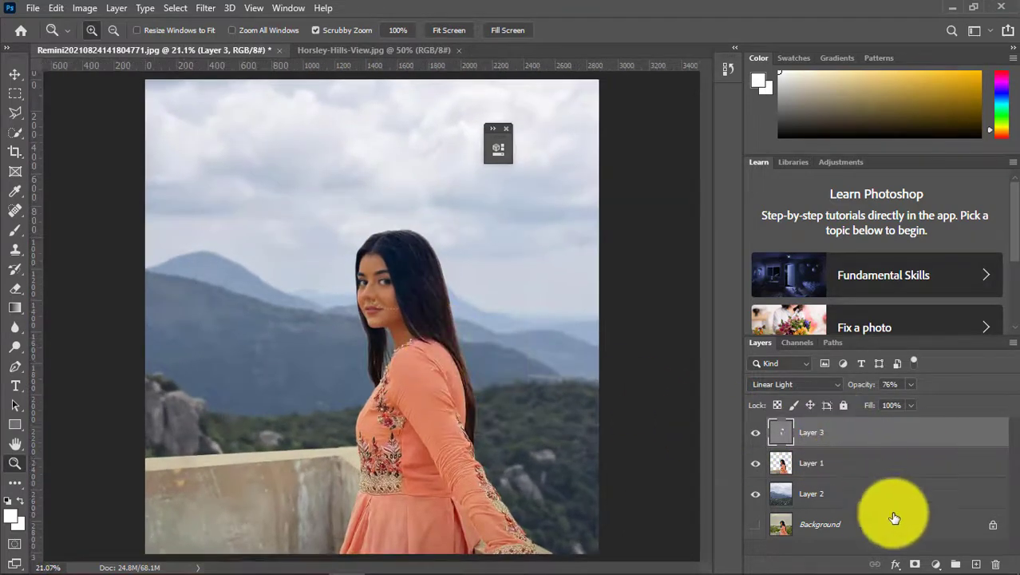
click(754, 432)
click(755, 432)
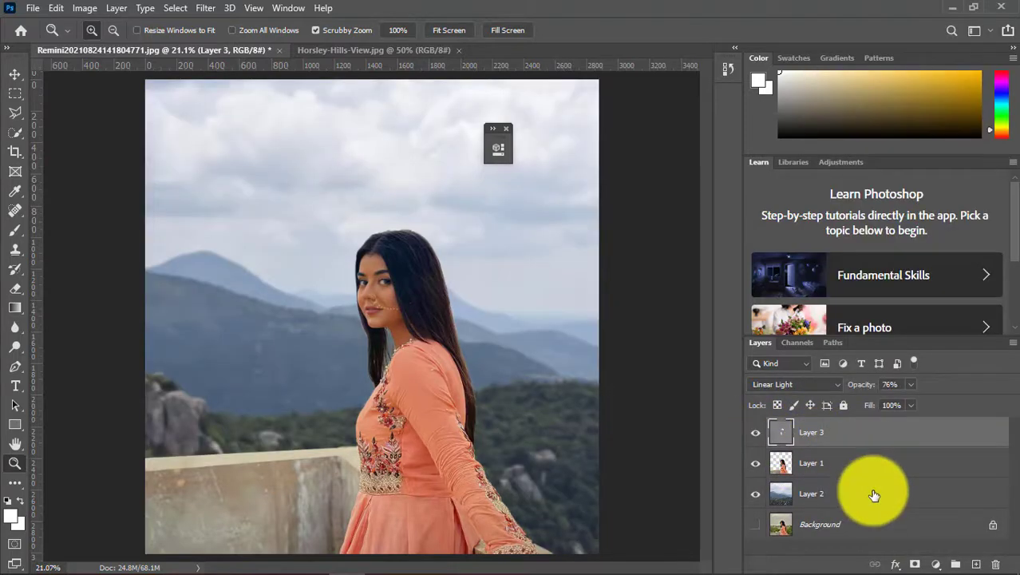
Step: Open the Camera Raw Filter on the merged copy and set Highlights -67 and Blacks +1
click(205, 8)
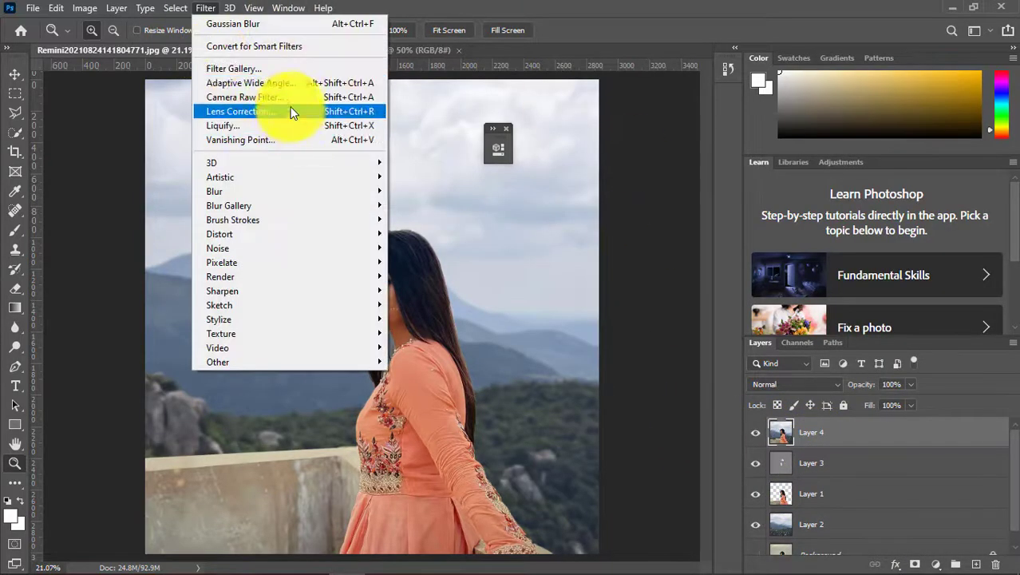
click(289, 106)
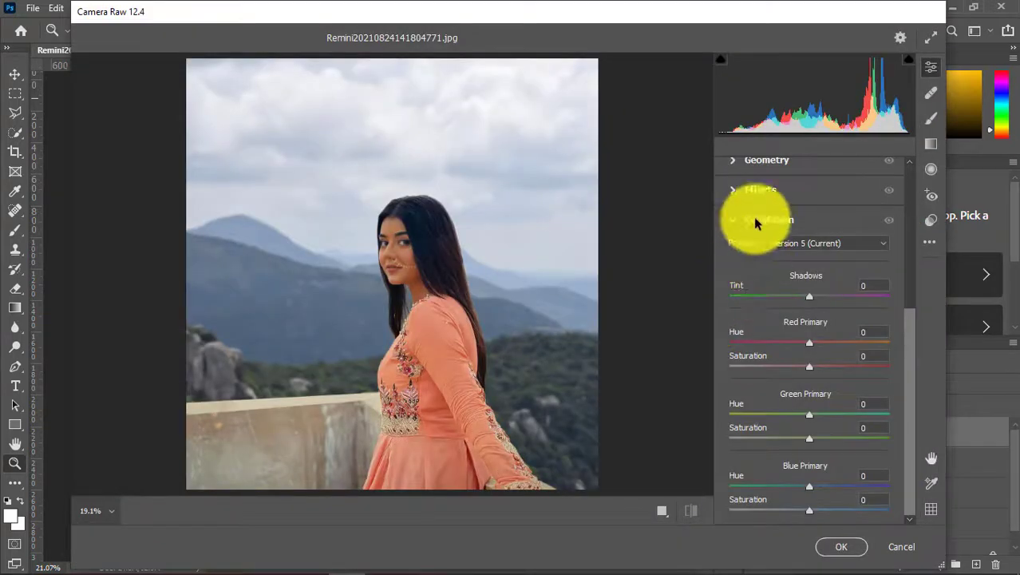
click(752, 218)
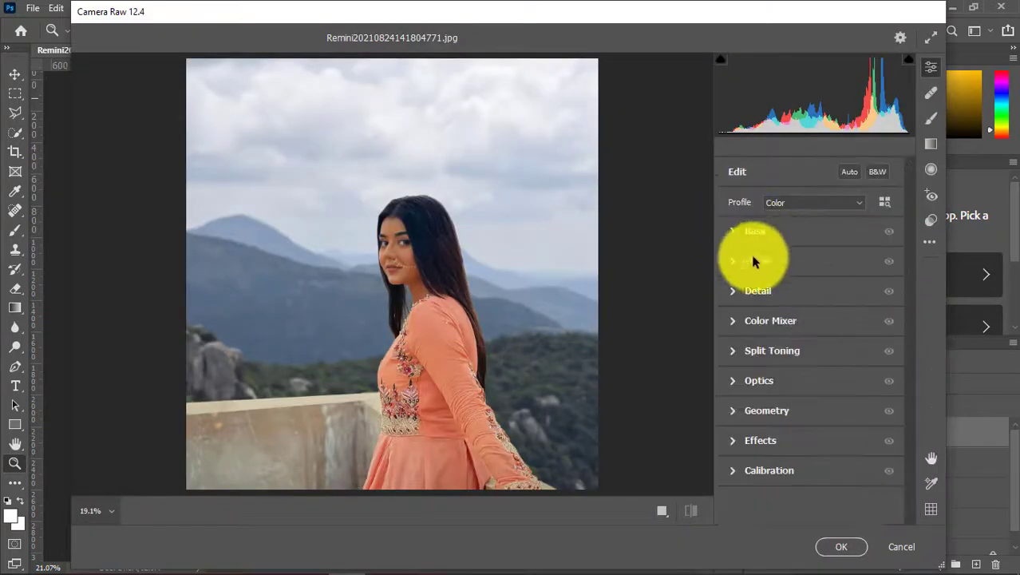
click(755, 232)
drag(801, 338, 767, 338)
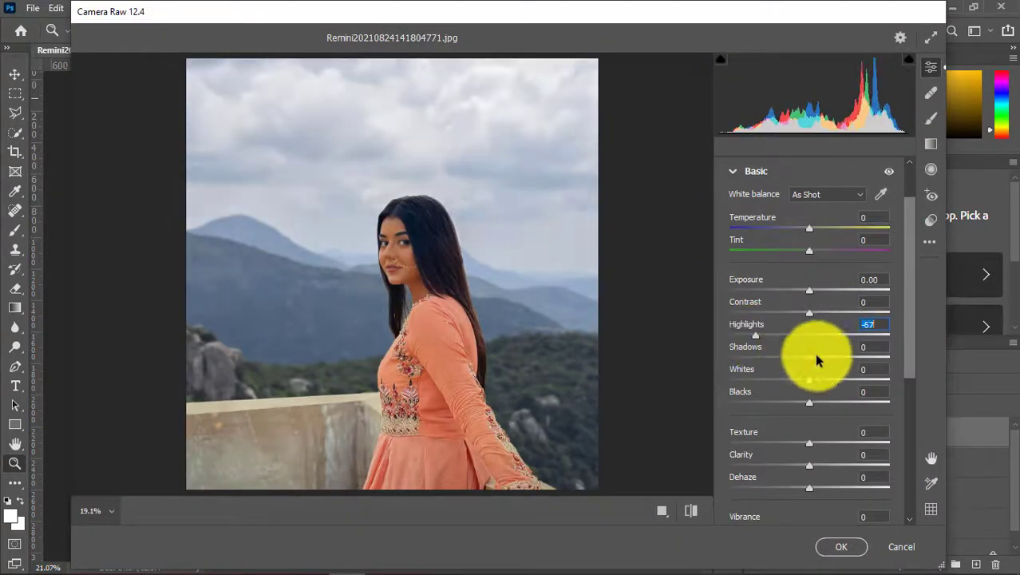
click(808, 406)
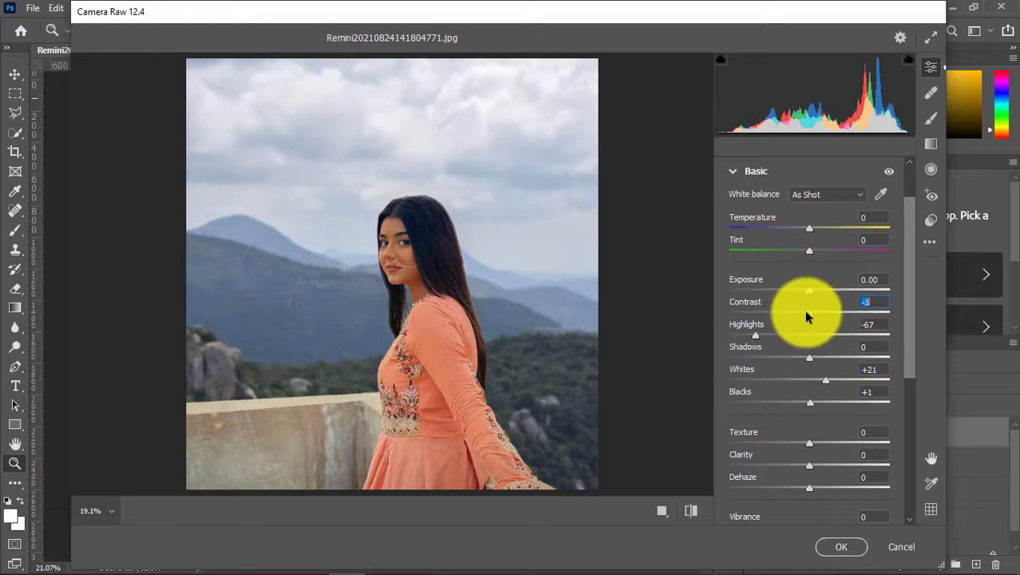
scroll(903, 267, down, 1)
Step: In the Color Mixer, set Oranges saturation to -21, raise Reds, and shift Yellows hue to -100
click(758, 209)
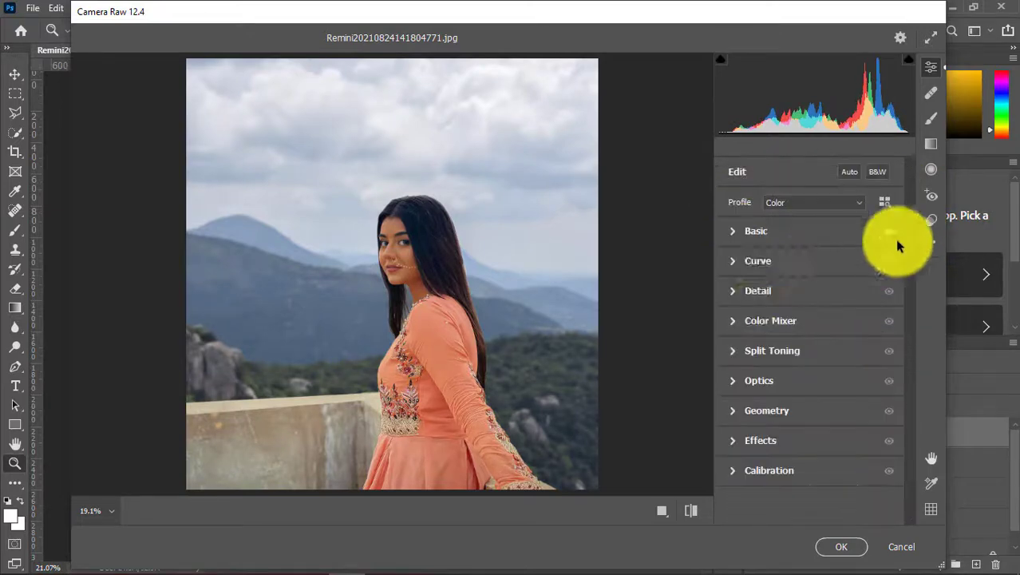
click(770, 317)
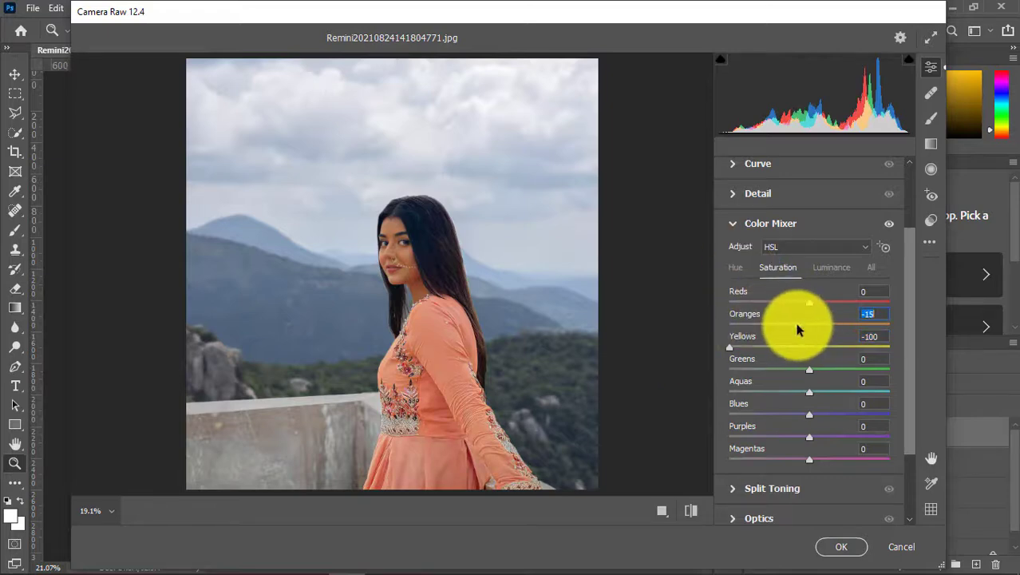
drag(798, 329, 792, 325)
drag(808, 302, 820, 305)
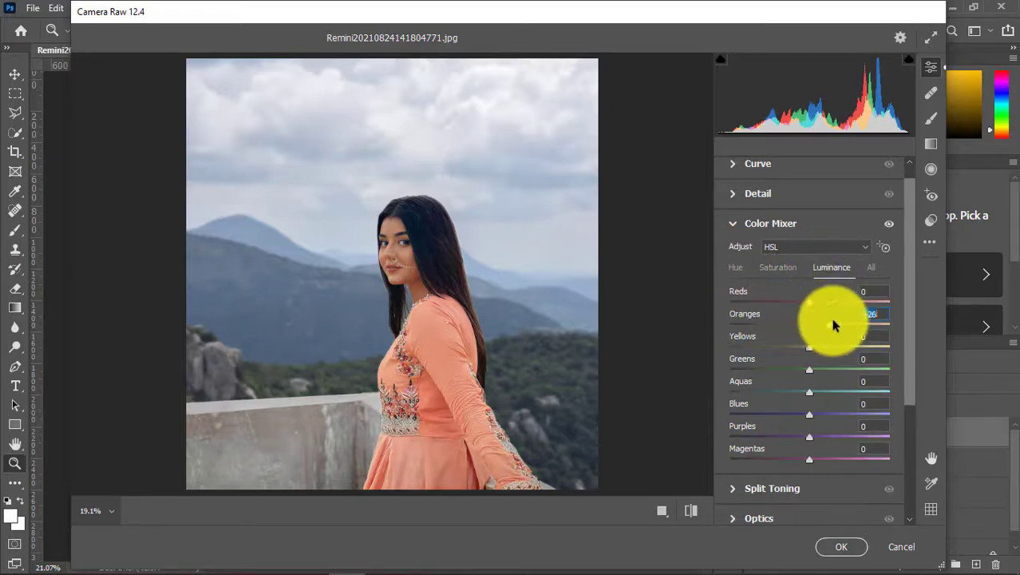
click(736, 267)
double_click(808, 325)
drag(798, 344, 657, 346)
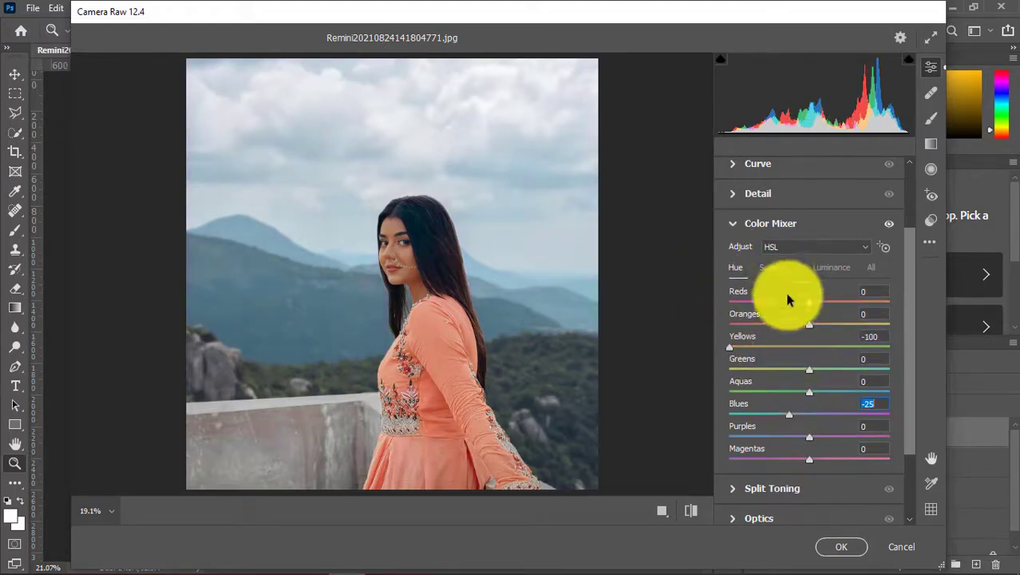
Step: Fully desaturate Greens, set Purples saturation to -7, and push Aquas hue to +100
click(777, 267)
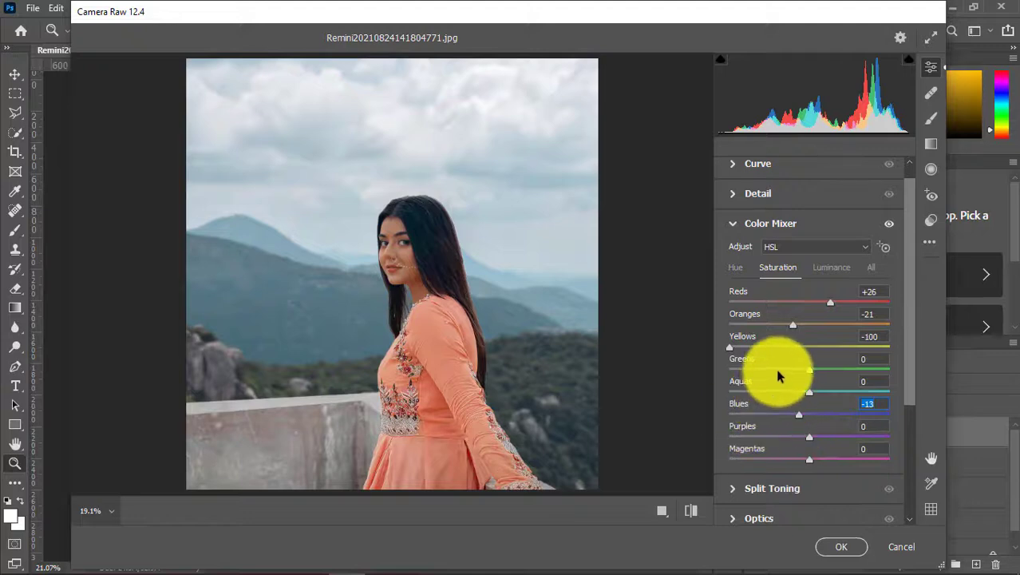
drag(779, 370, 728, 370)
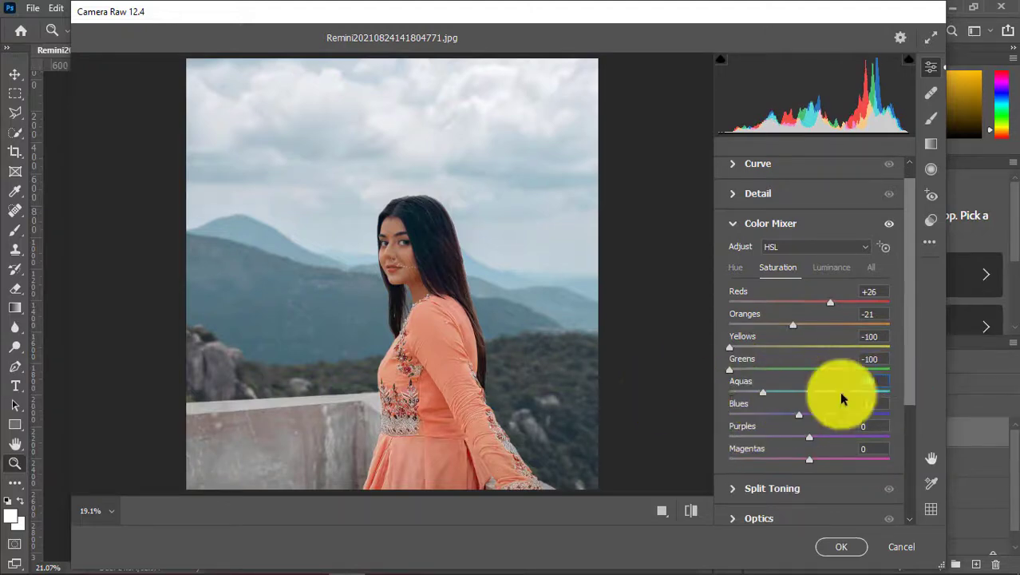
drag(808, 437, 804, 438)
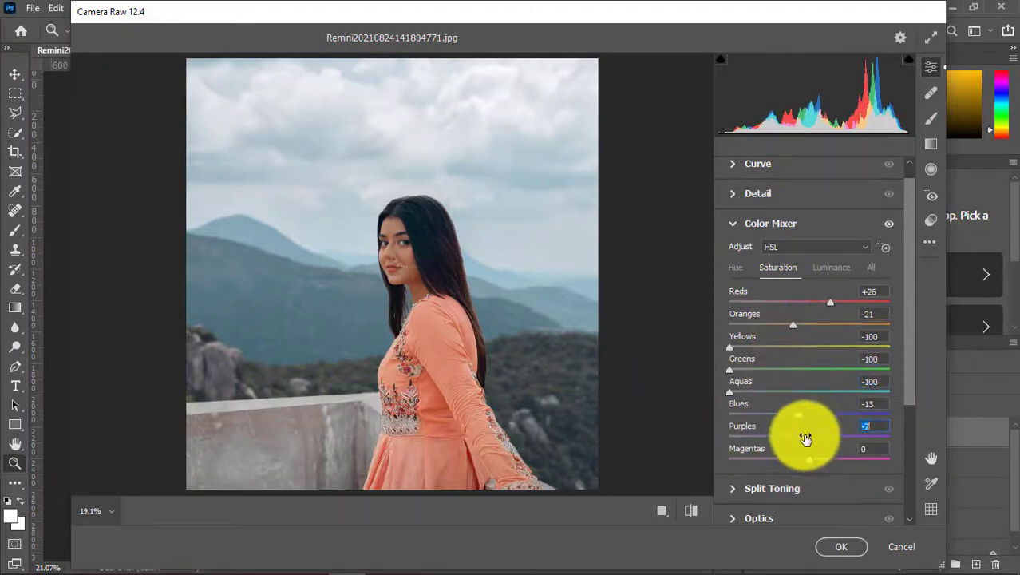
click(735, 266)
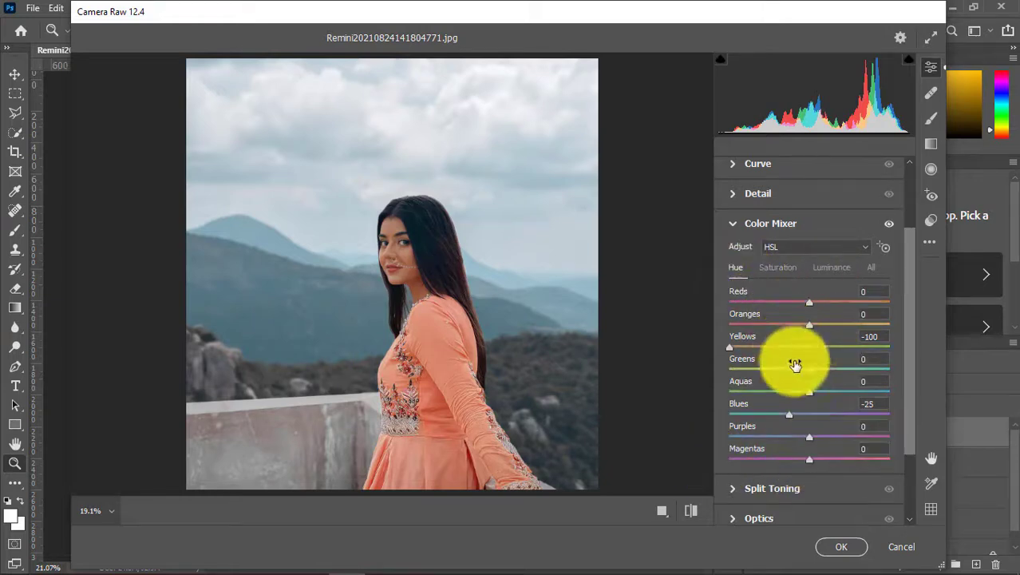
drag(809, 392, 720, 393)
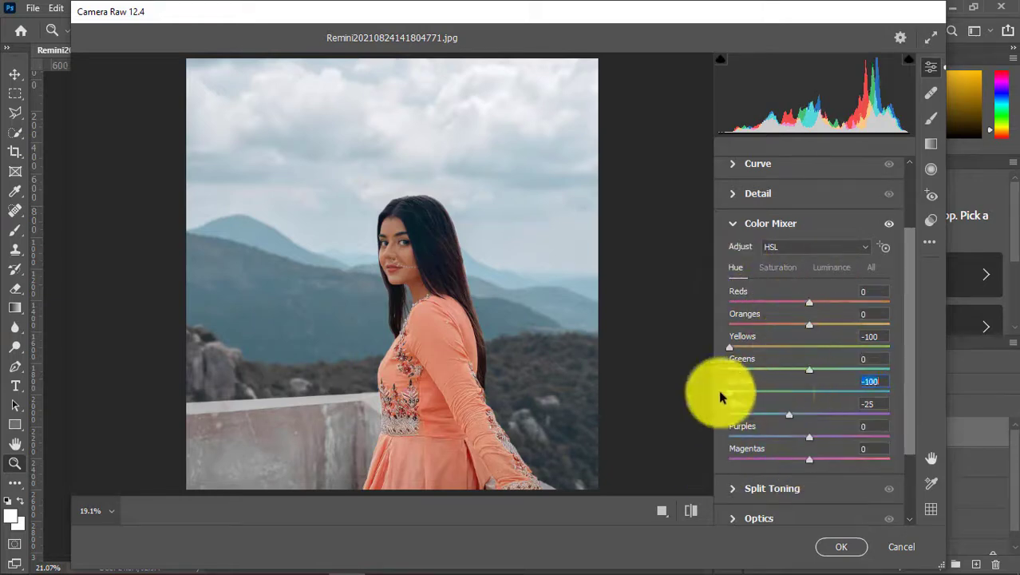
click(732, 223)
Step: Split-tone with highlight saturation 7 and blue shadows at hue 241 with reduced saturation
click(732, 323)
click(735, 224)
click(732, 350)
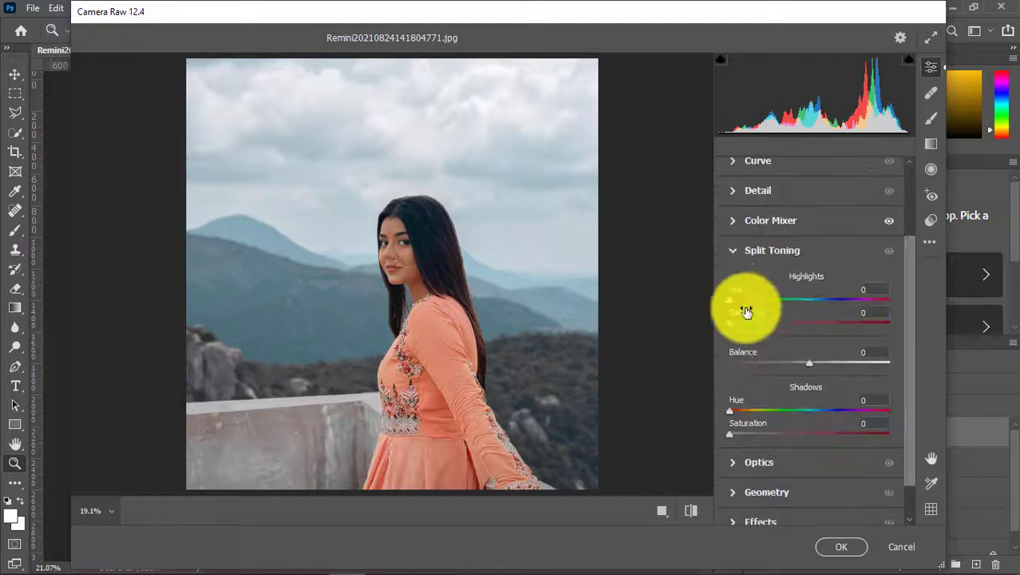
drag(742, 322, 740, 322)
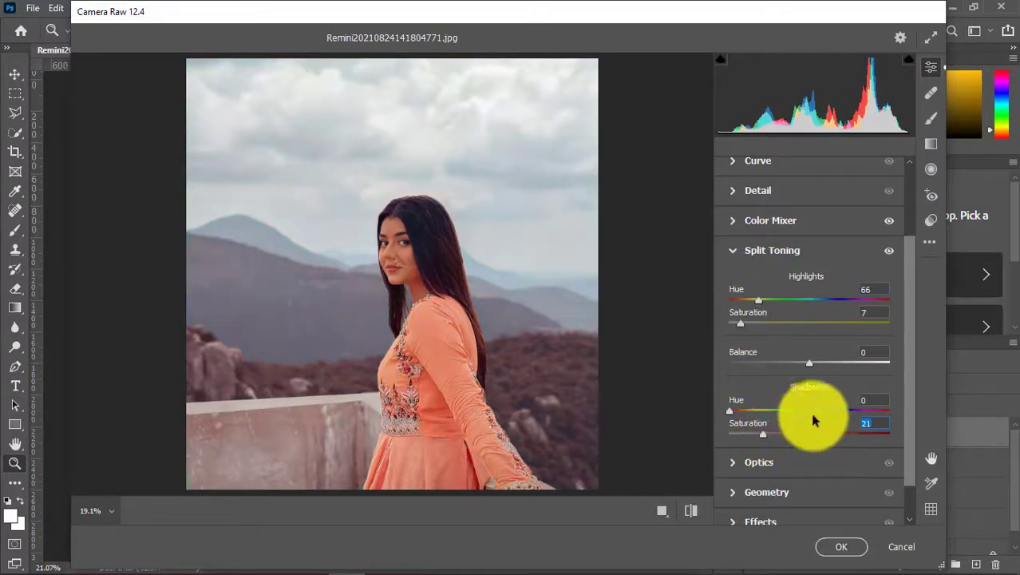
drag(814, 410, 836, 410)
mouse_move(762, 434)
mouse_down()
mouse_move(742, 434)
mouse_move(754, 436)
mouse_up()
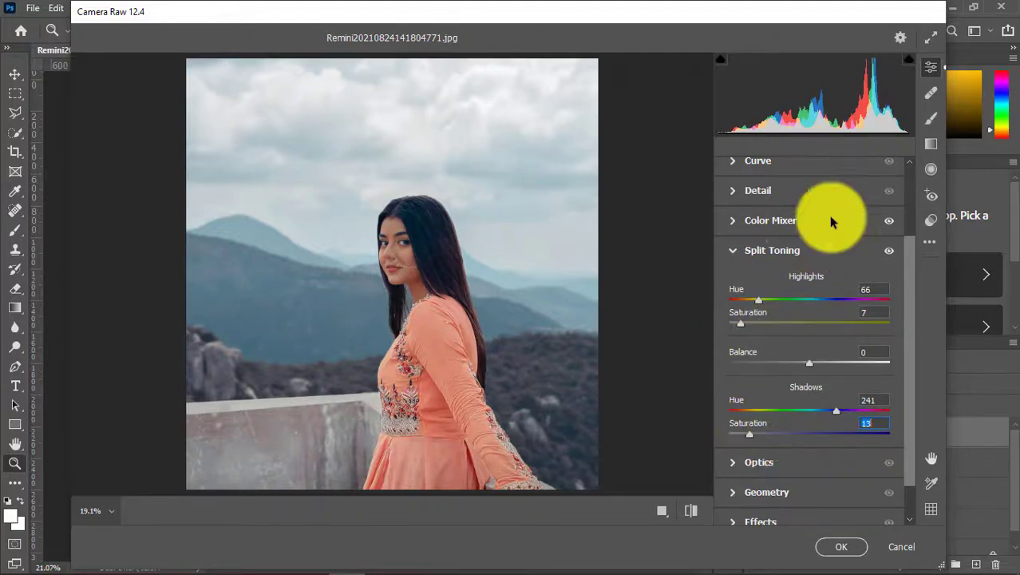
Step: Add a -19 vignette in Effects to darken the photo's corners
click(757, 221)
click(733, 219)
click(758, 290)
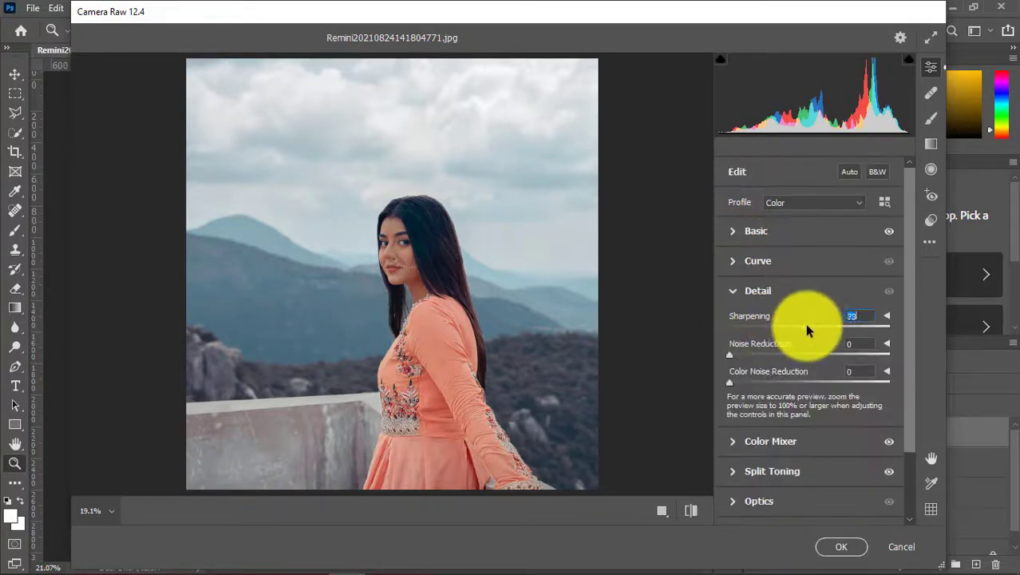
click(742, 290)
click(732, 439)
click(790, 503)
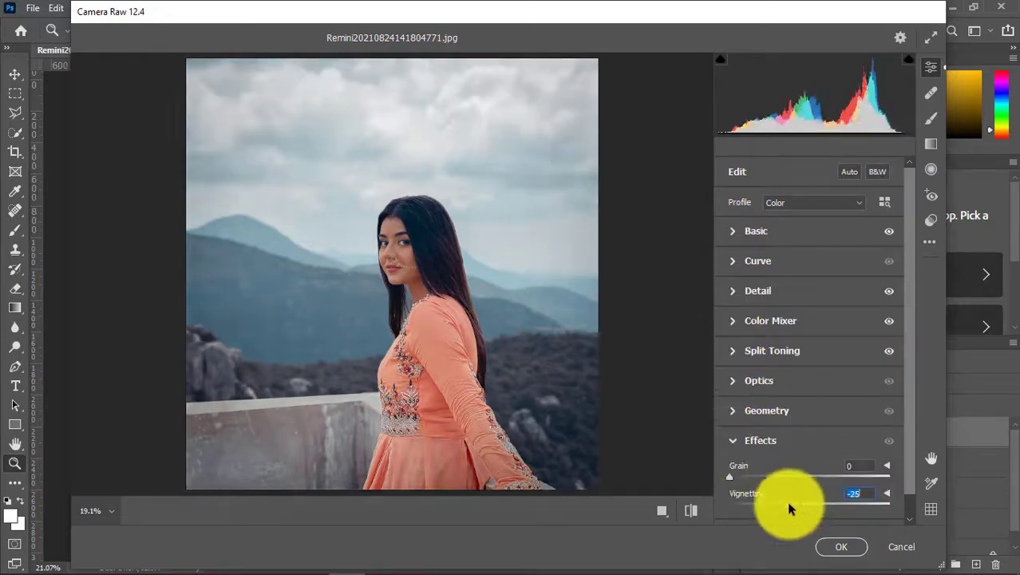
drag(799, 504, 793, 504)
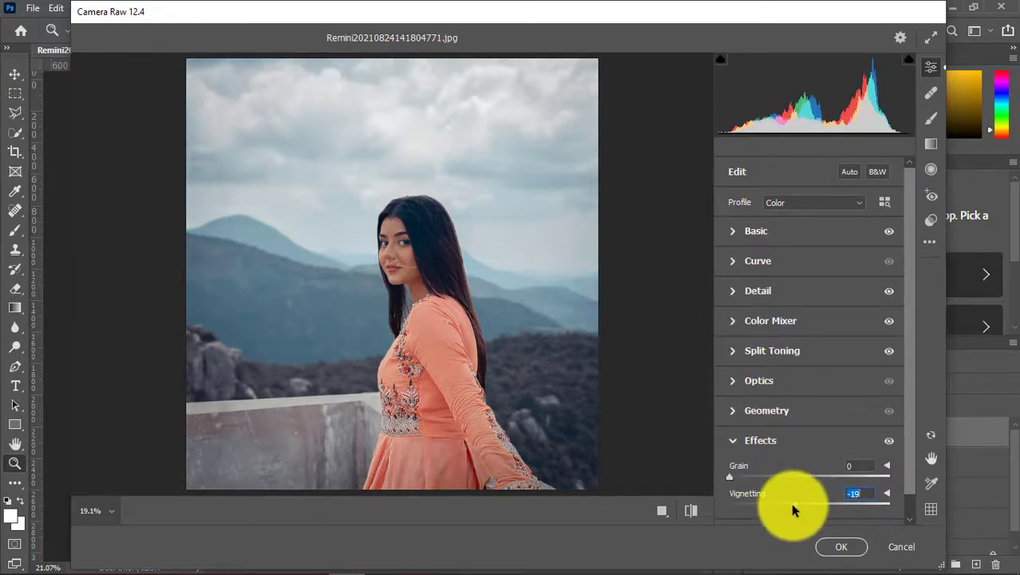
click(739, 440)
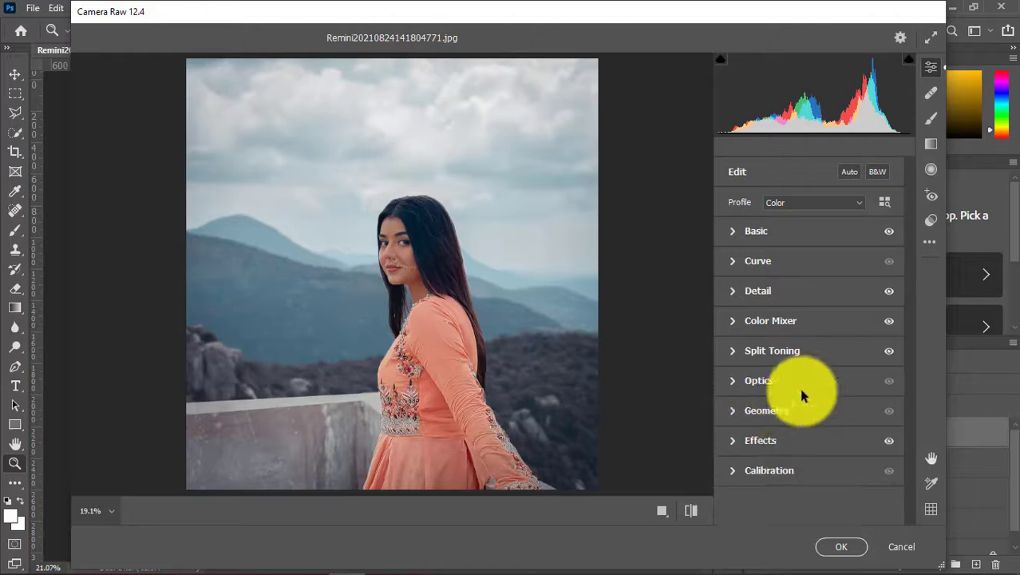
Step: Shift the Calibration Blue Primary hue to -37, add Clarity +13, and apply the grade
click(736, 471)
mouse_move(809, 485)
mouse_down()
mouse_move(797, 485)
mouse_move(802, 498)
mouse_up()
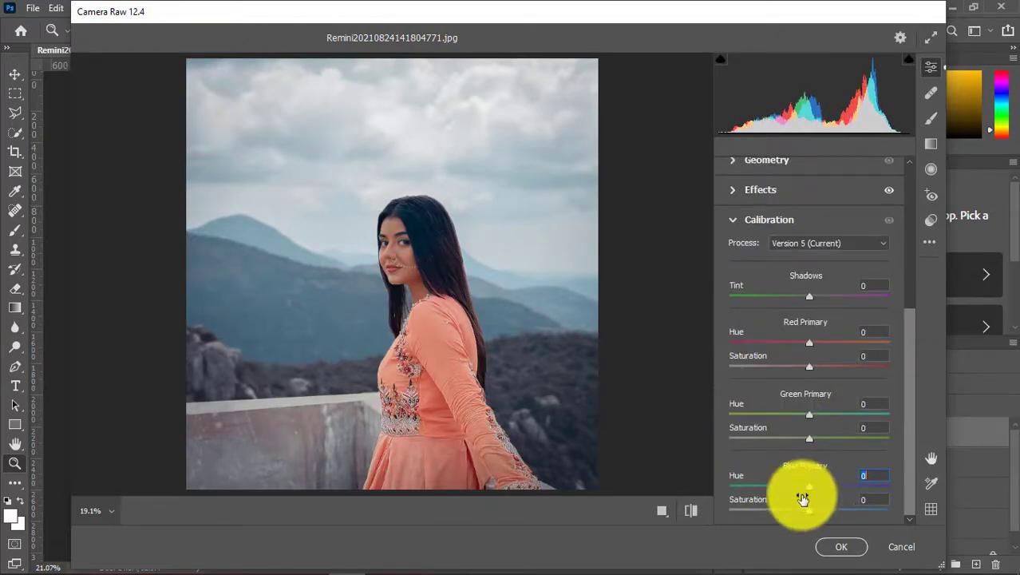
mouse_move(803, 492)
mouse_down()
mouse_move(778, 489)
mouse_move(819, 471)
mouse_up()
click(728, 221)
click(728, 240)
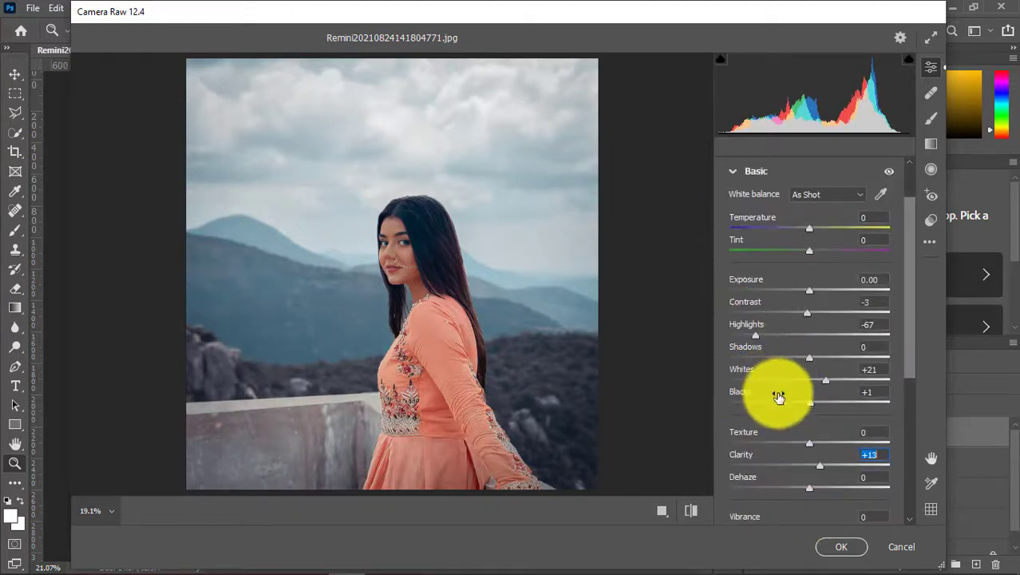
click(838, 546)
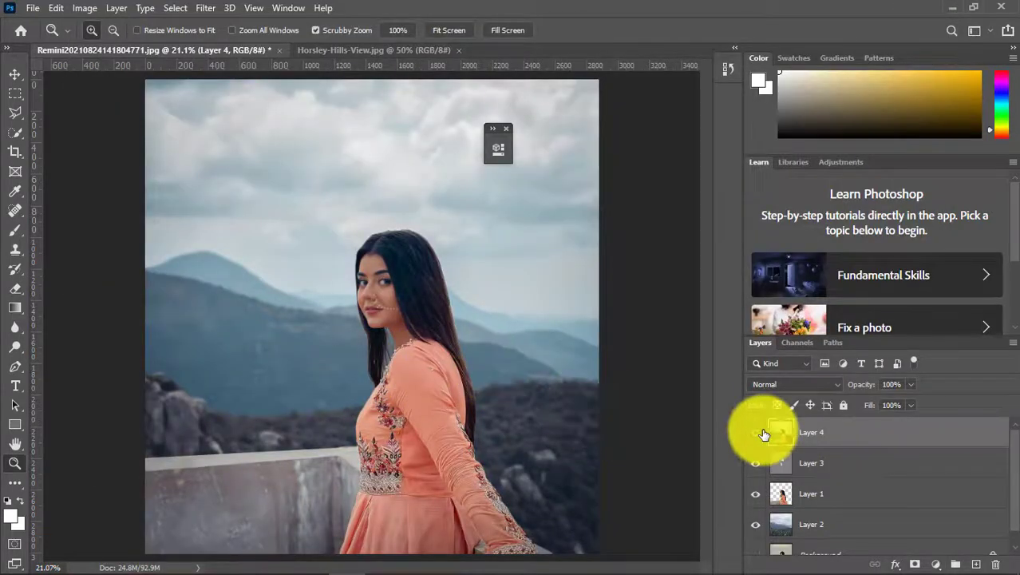
Step: Toggle Layer 4 to compare the grade, then zoom in close on the forehead
click(760, 432)
click(762, 433)
drag(392, 296, 471, 392)
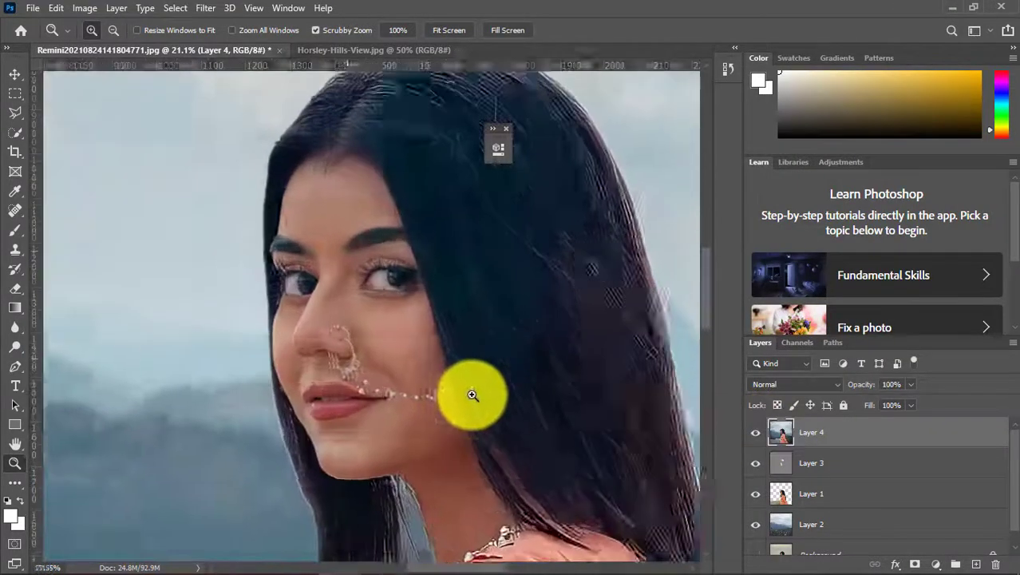
right_click(424, 372)
click(450, 380)
drag(387, 291, 464, 387)
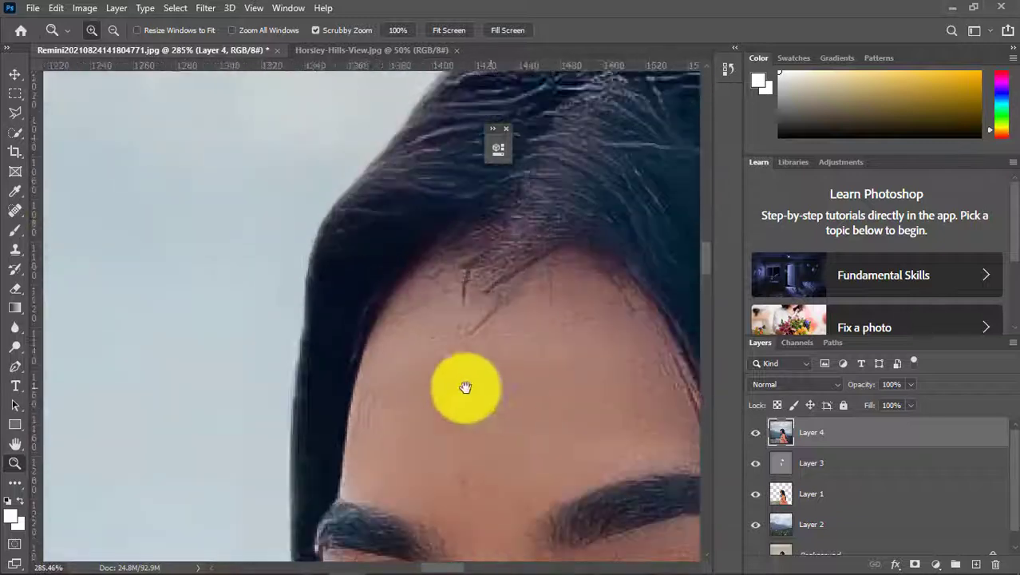
Step: Spot-heal the stray hairs along the forehead hairline with a smaller brush
click(15, 210)
drag(176, 282, 237, 251)
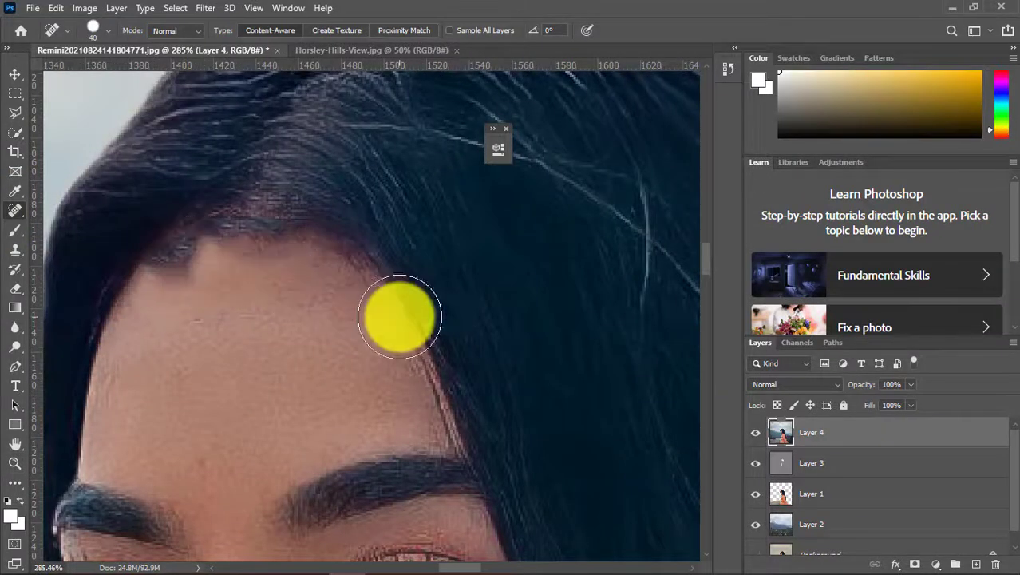
key(z)
key(ctrl+z)
key(j)
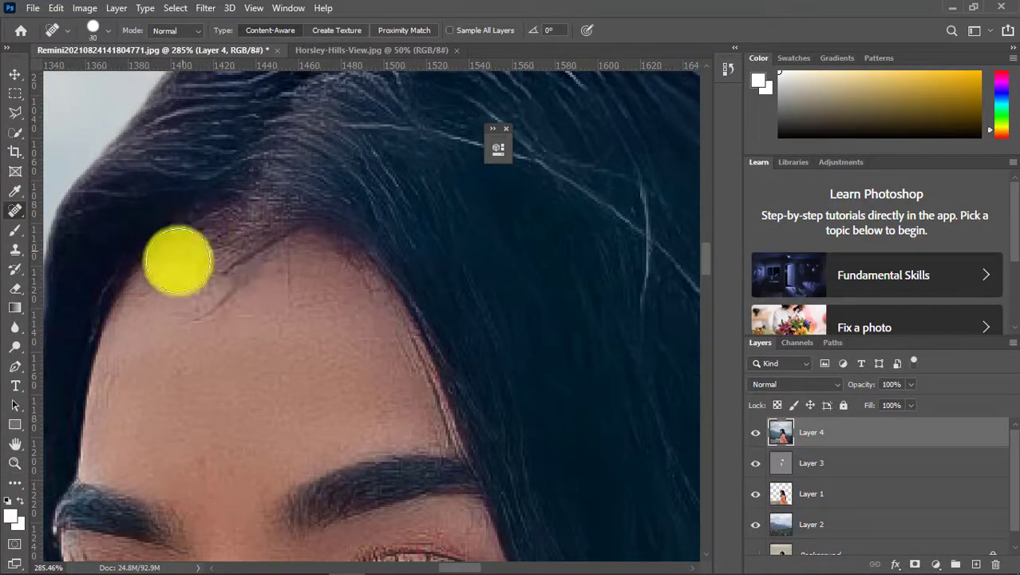
drag(175, 236, 257, 235)
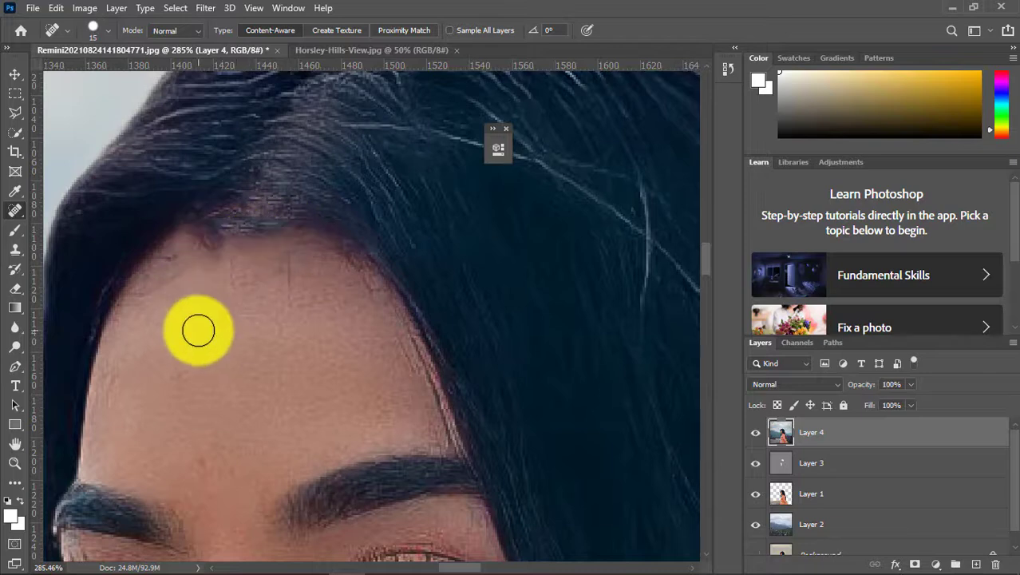
Step: Clone skin over the remaining forehead hairs with a 35 px brush at 100% opacity
click(15, 249)
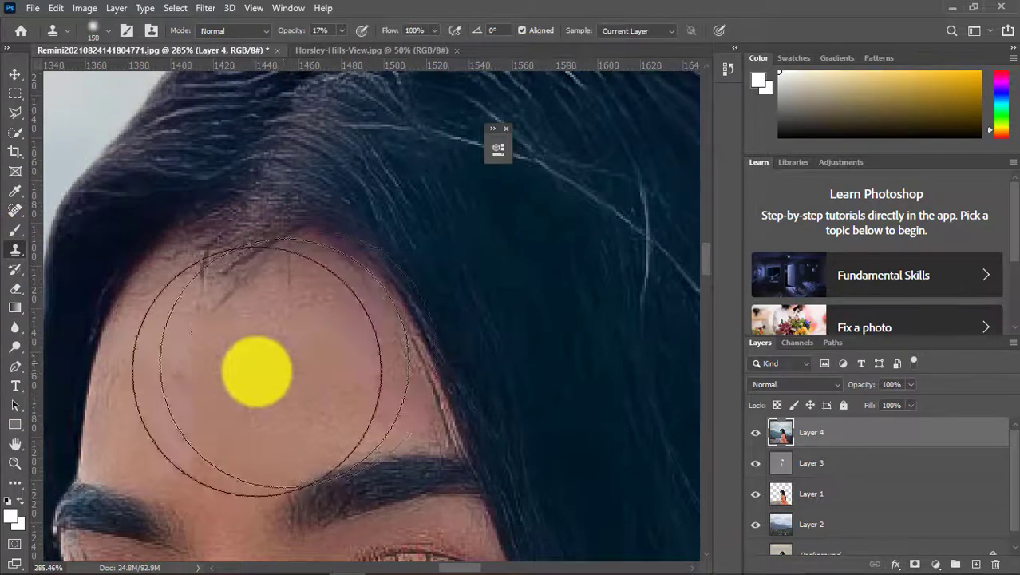
key(bracketleft)
key(bracketleft)
key(bracketleft)
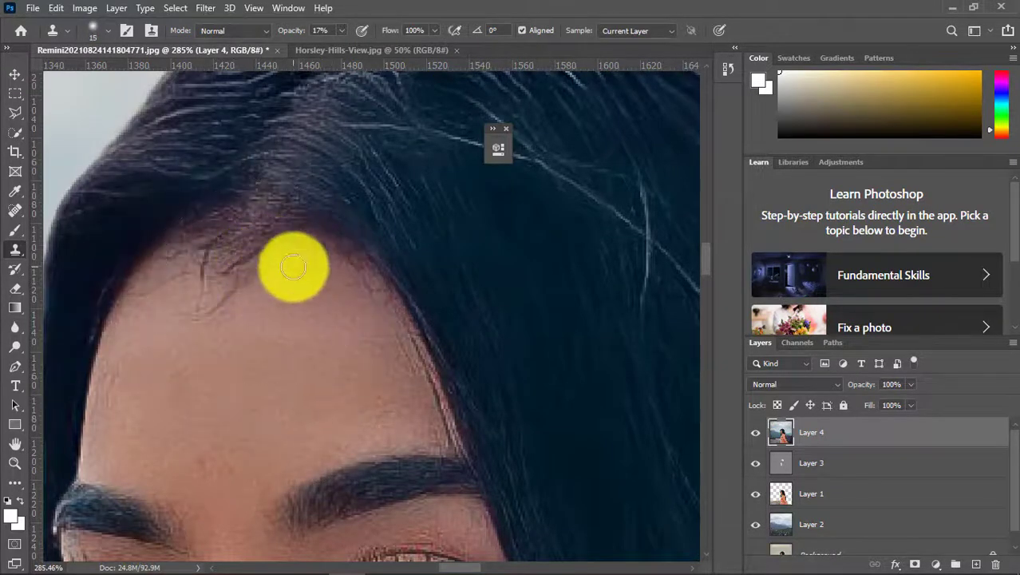
drag(200, 283, 239, 243)
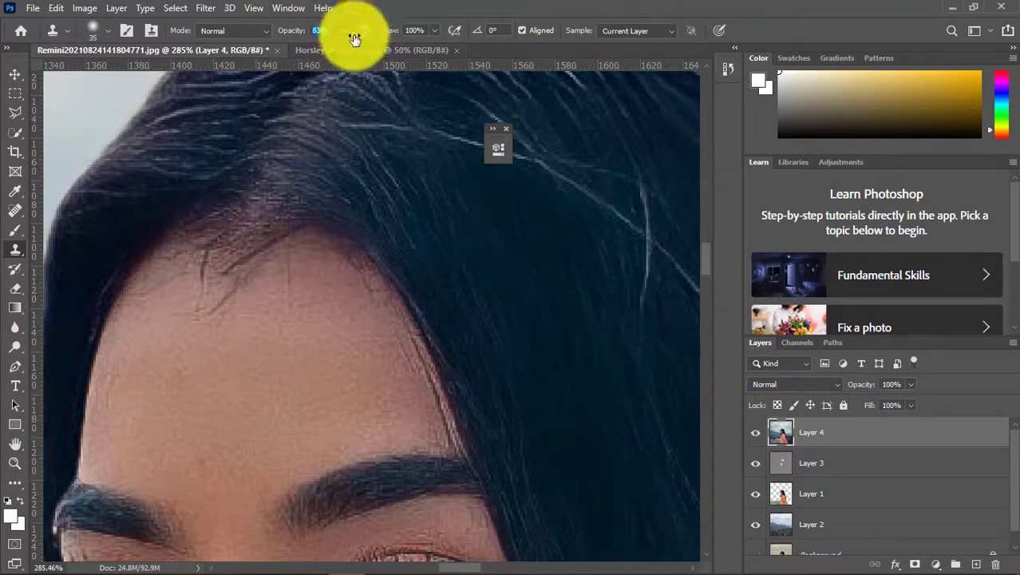
drag(356, 38, 376, 38)
mouse_move(277, 251)
mouse_down()
mouse_move(157, 292)
mouse_move(240, 296)
mouse_move(347, 281)
mouse_up()
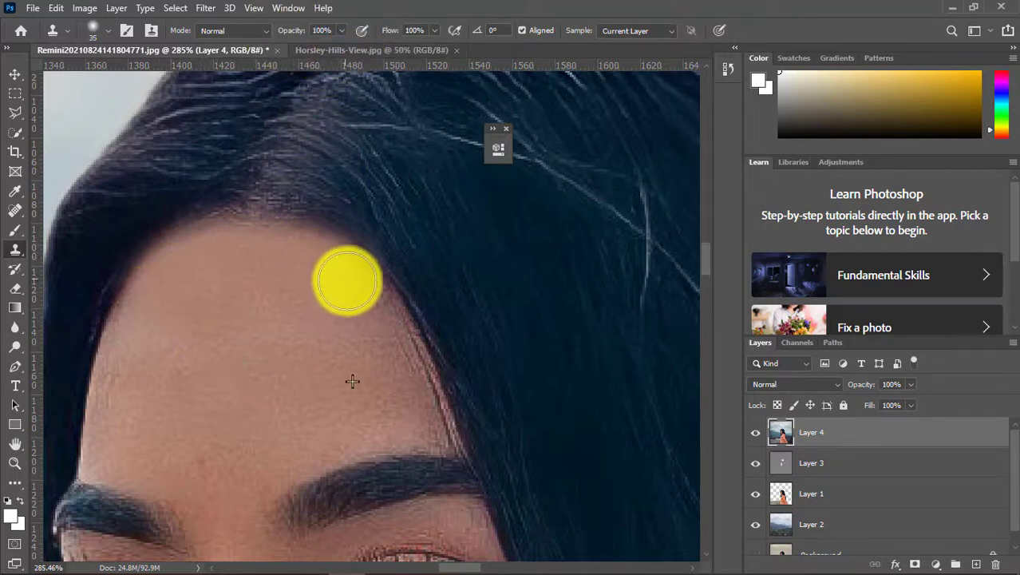
click(13, 463)
drag(558, 387, 495, 387)
click(752, 435)
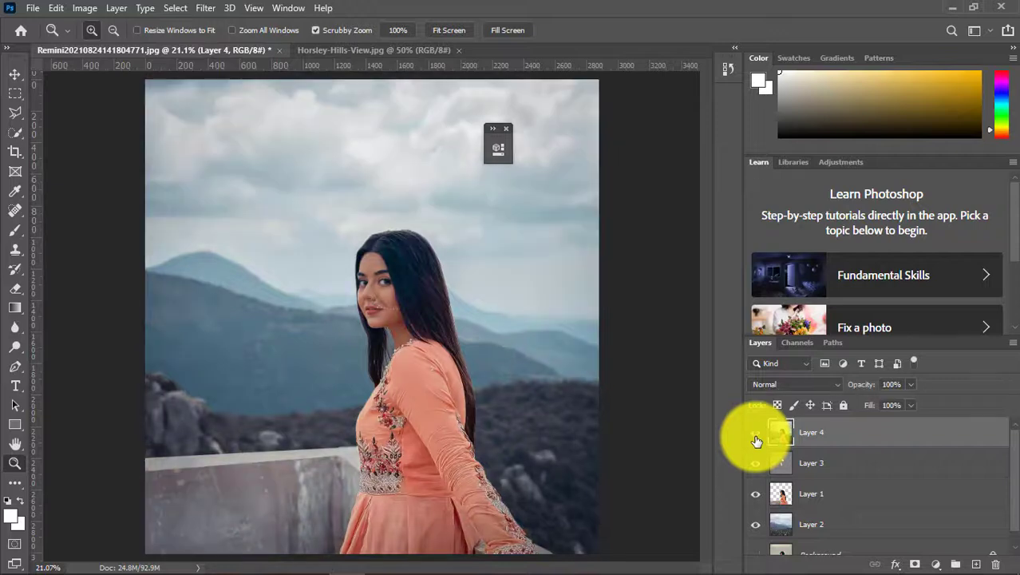
Step: Duplicate Layer 4, apply a 1.7 px High Pass in Linear Light, then delete it to redo
click(757, 441)
key(ctrl+j)
click(205, 8)
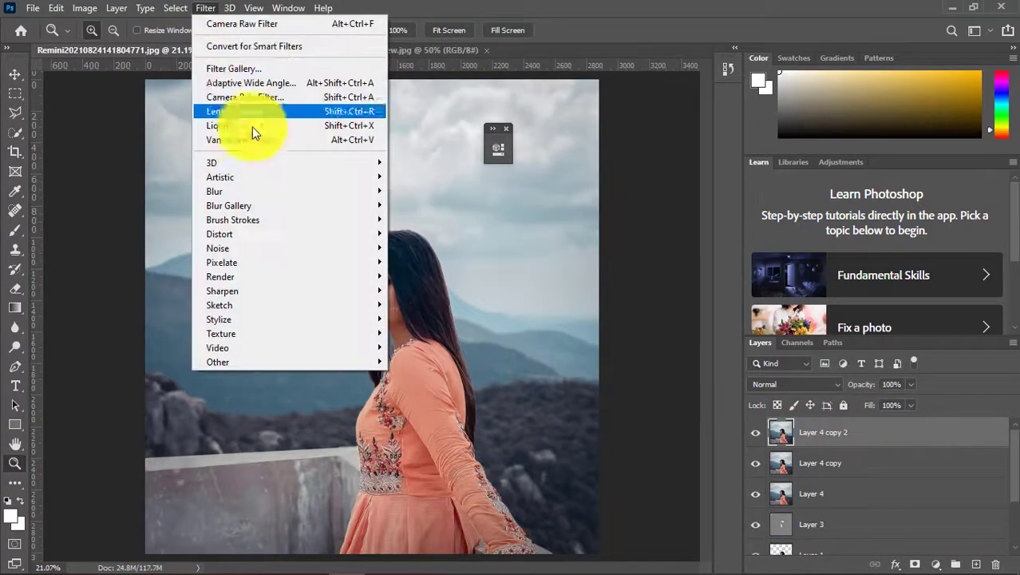
click(510, 351)
drag(454, 325, 410, 323)
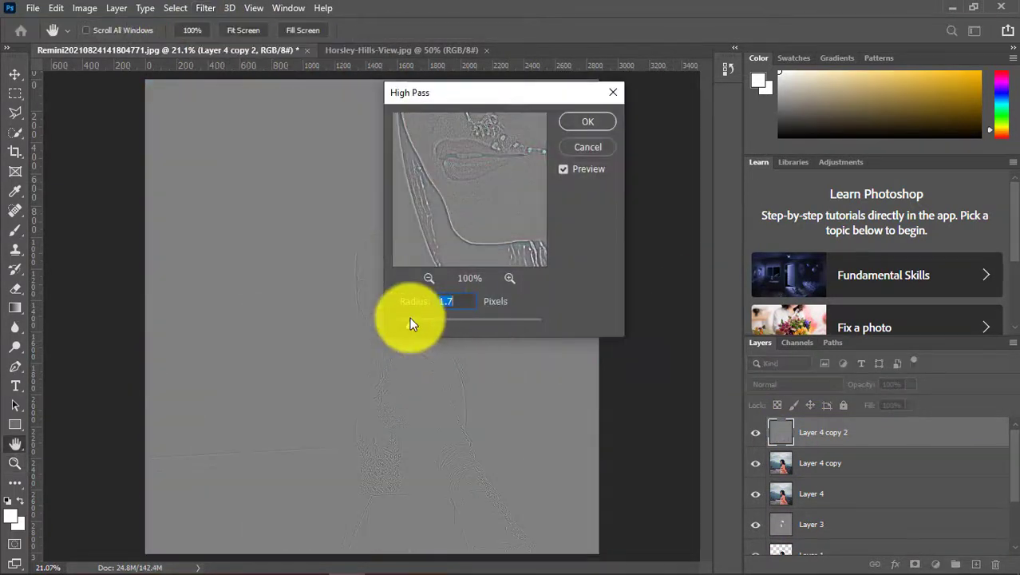
click(590, 126)
click(782, 384)
click(780, 410)
click(382, 289)
right_click(462, 361)
click(486, 369)
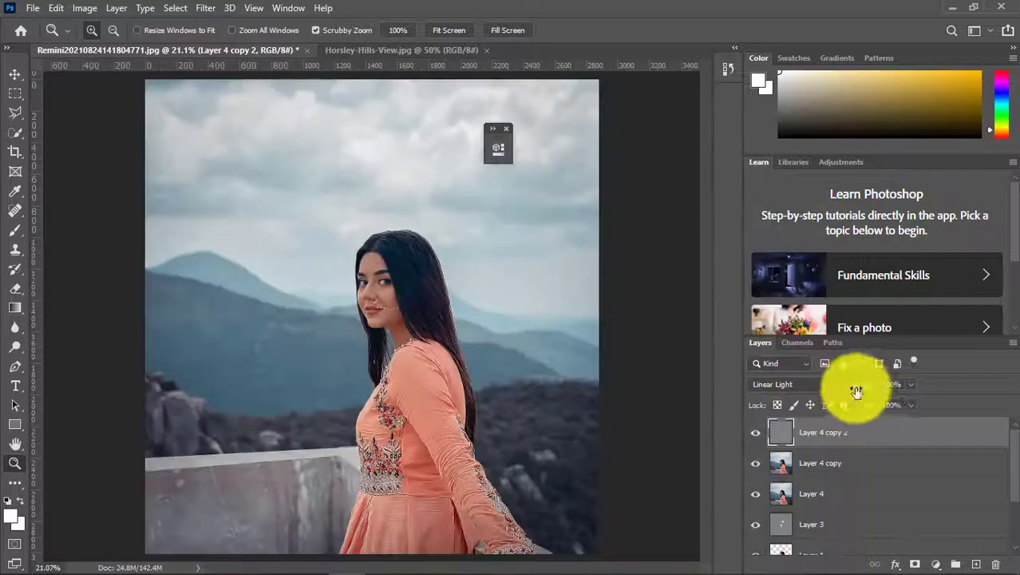
key(Delete)
Step: Reapply the 1.7 px High Pass and blend that layer as Linear Light
click(201, 8)
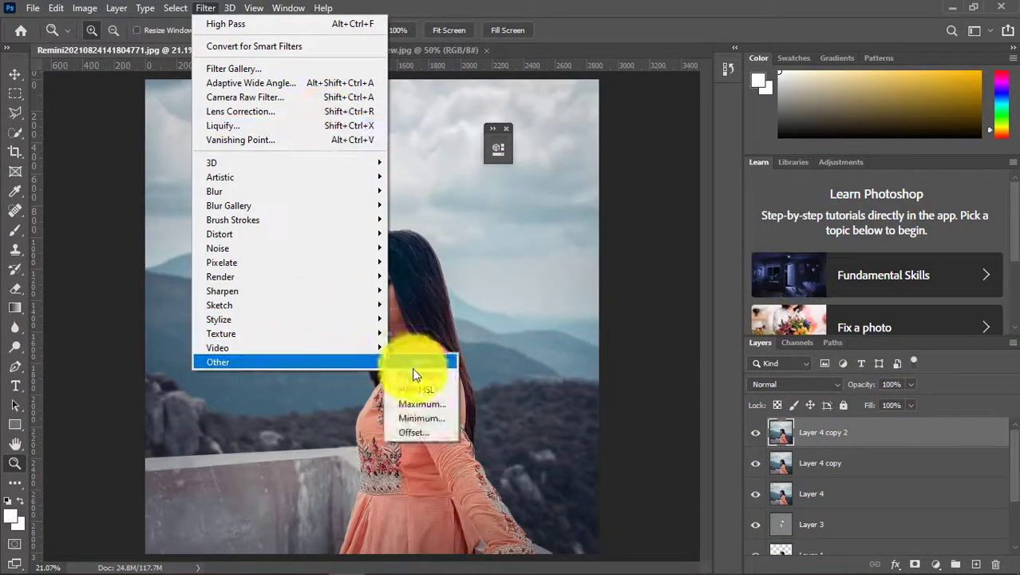
click(427, 380)
key(Return)
click(782, 384)
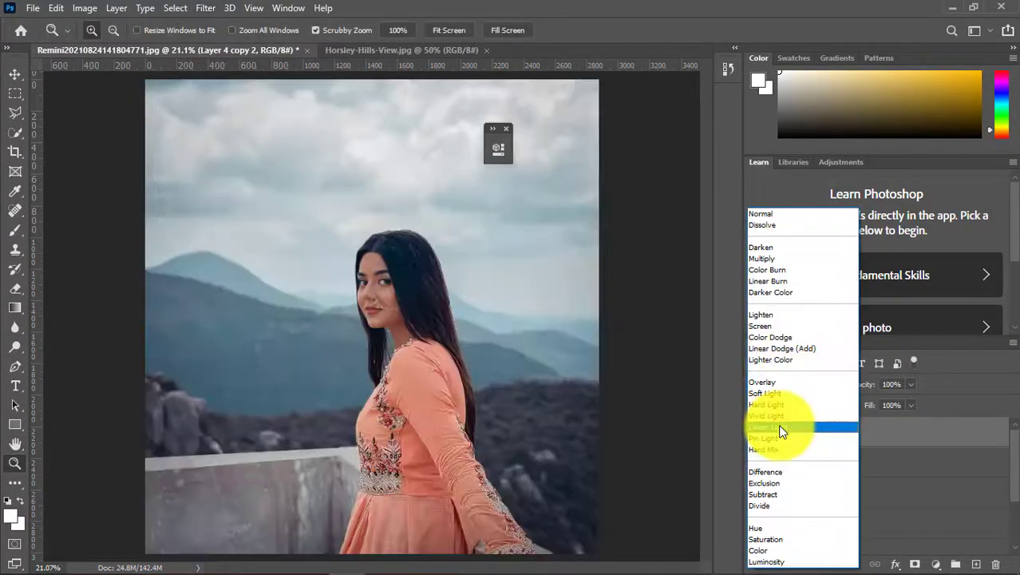
click(780, 424)
key(z)
click(375, 288)
key(ctrl+0)
Step: Apply a Gaussian Blur of radius 1 to the lower Layer 4 copy
click(819, 462)
click(205, 8)
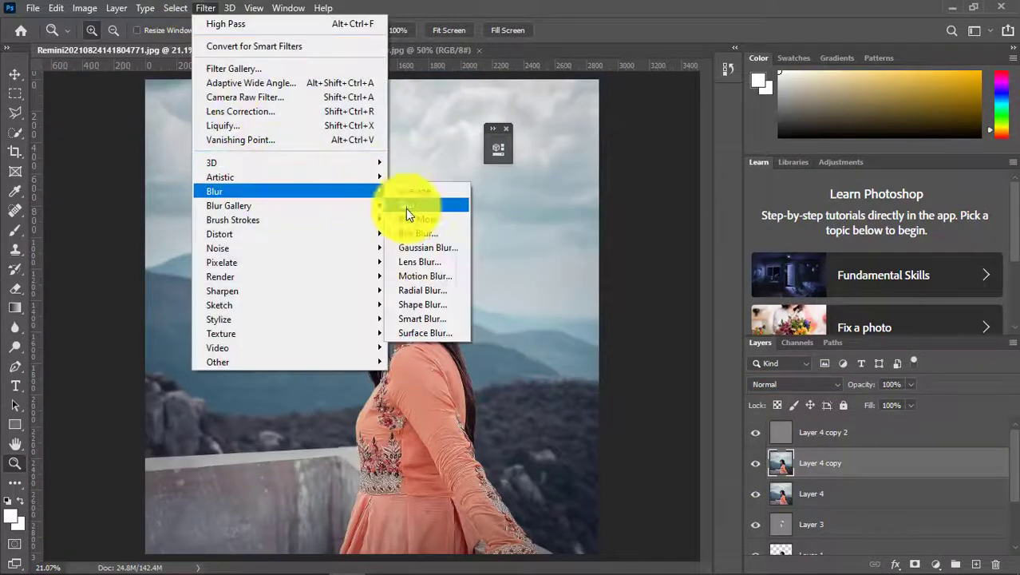
click(407, 239)
text(1)
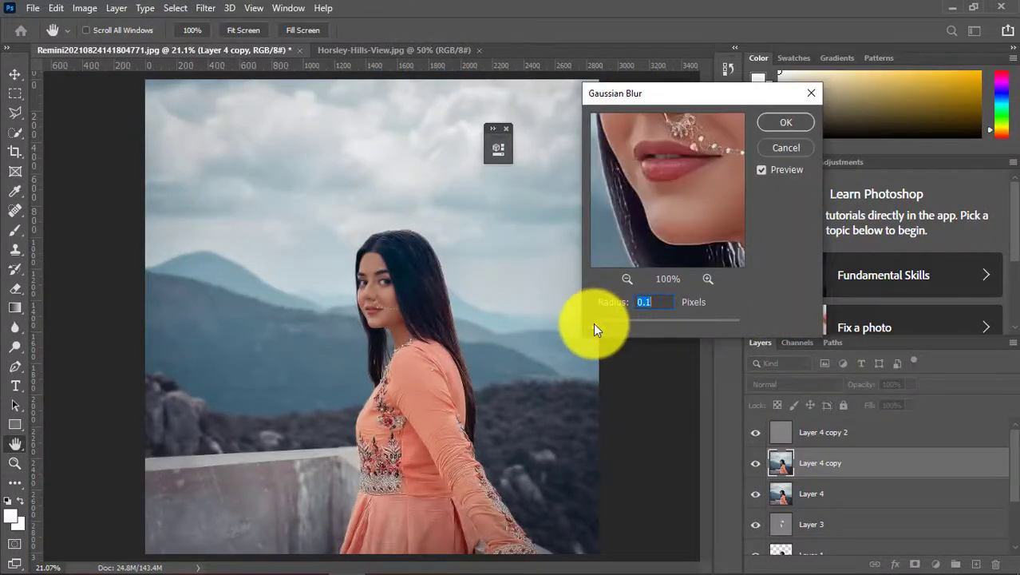
click(785, 122)
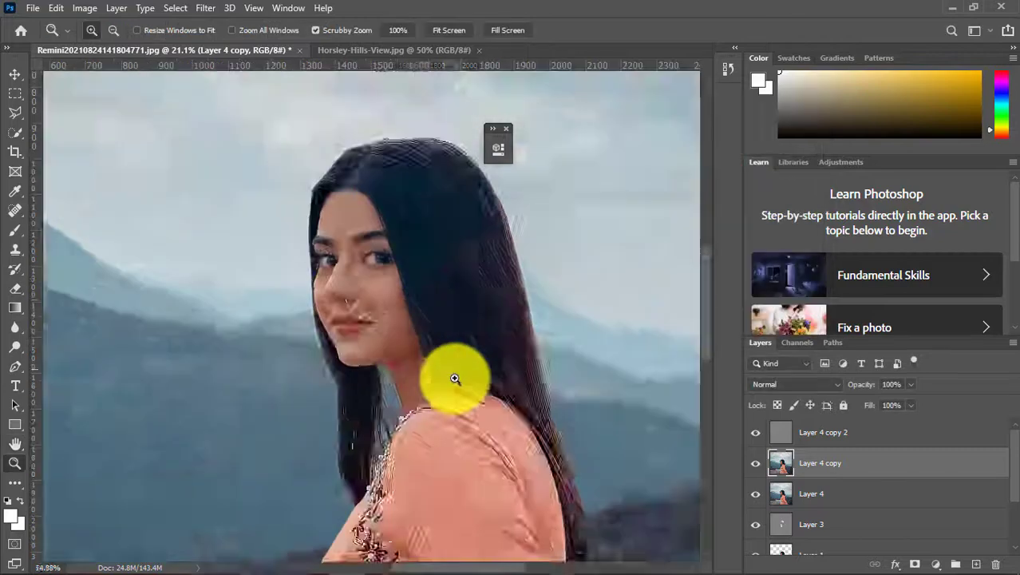
scroll(455, 376, up, 5)
right_click(15, 230)
click(83, 270)
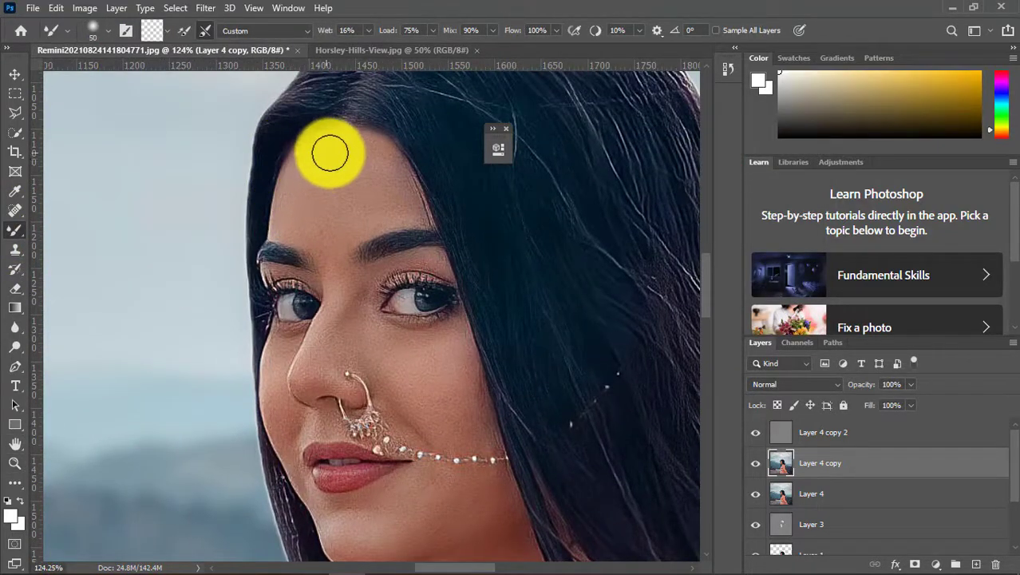
Step: Blend the forehead, cheeks, chin, jaw and neck with the Mixer Brush, sized between 35 and 50
mouse_move(403, 183)
mouse_down()
mouse_move(296, 194)
mouse_move(360, 221)
mouse_move(332, 232)
mouse_move(440, 365)
mouse_move(398, 371)
mouse_move(382, 357)
mouse_move(437, 403)
mouse_move(355, 306)
mouse_move(321, 360)
mouse_move(353, 336)
mouse_move(360, 285)
mouse_move(280, 365)
mouse_move(289, 469)
mouse_move(341, 522)
mouse_move(383, 542)
mouse_move(411, 505)
mouse_move(471, 489)
mouse_move(467, 387)
mouse_move(496, 467)
mouse_up()
key([)
key(])
scroll(479, 463, down, 3)
mouse_move(429, 448)
mouse_down()
mouse_move(501, 414)
mouse_move(510, 478)
mouse_up()
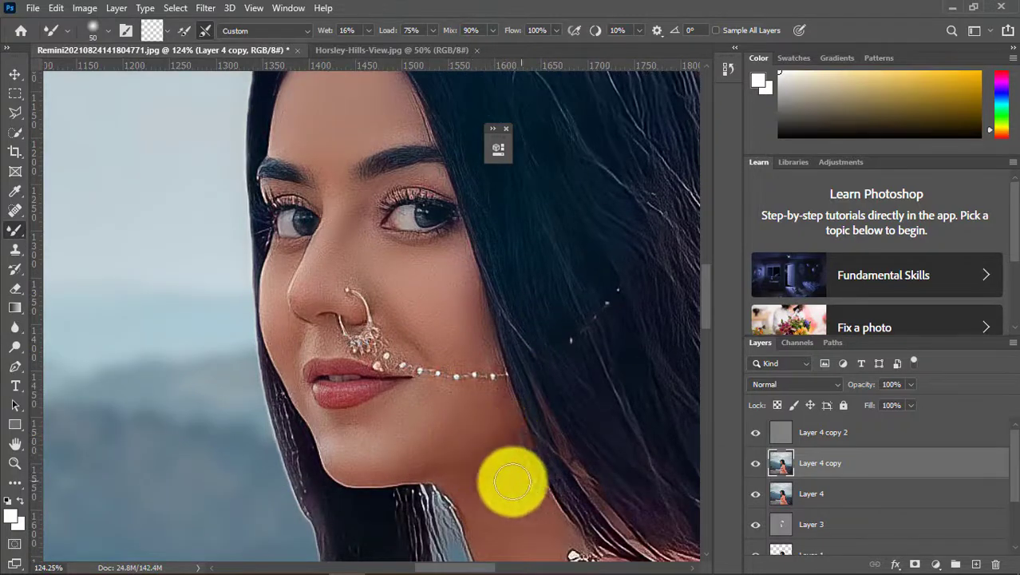
scroll(519, 447, down, 3)
drag(525, 400, 498, 451)
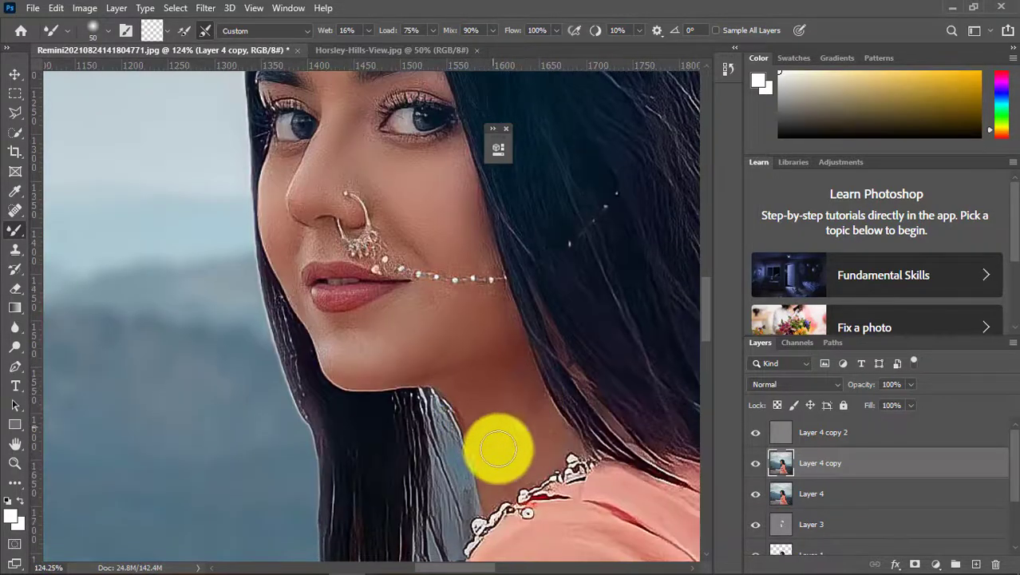
click(14, 463)
key(ctrl+0)
click(353, 319)
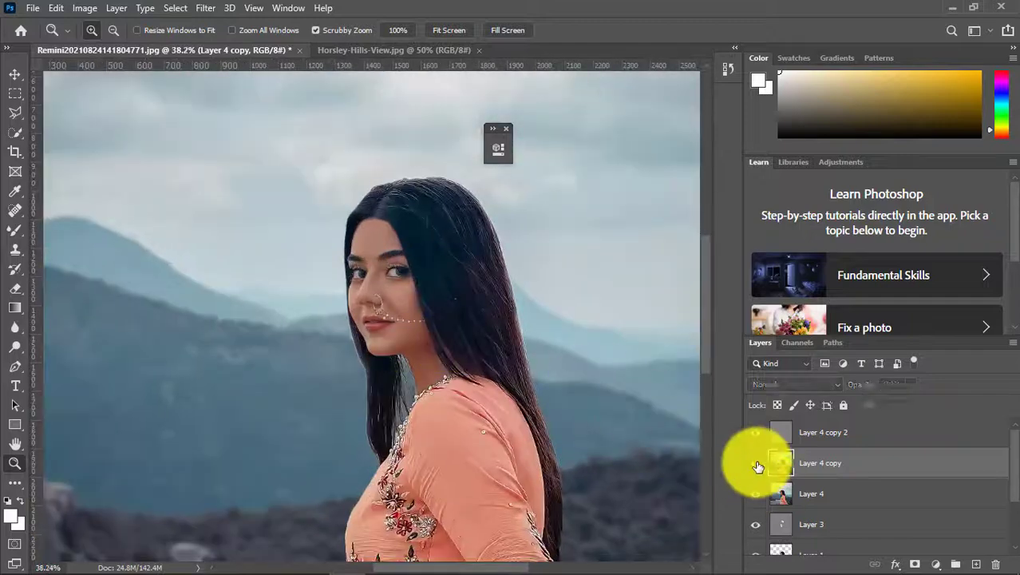
Step: Merge the high-pass and blurred copies down into Layer 4
right_click(758, 467)
click(756, 438)
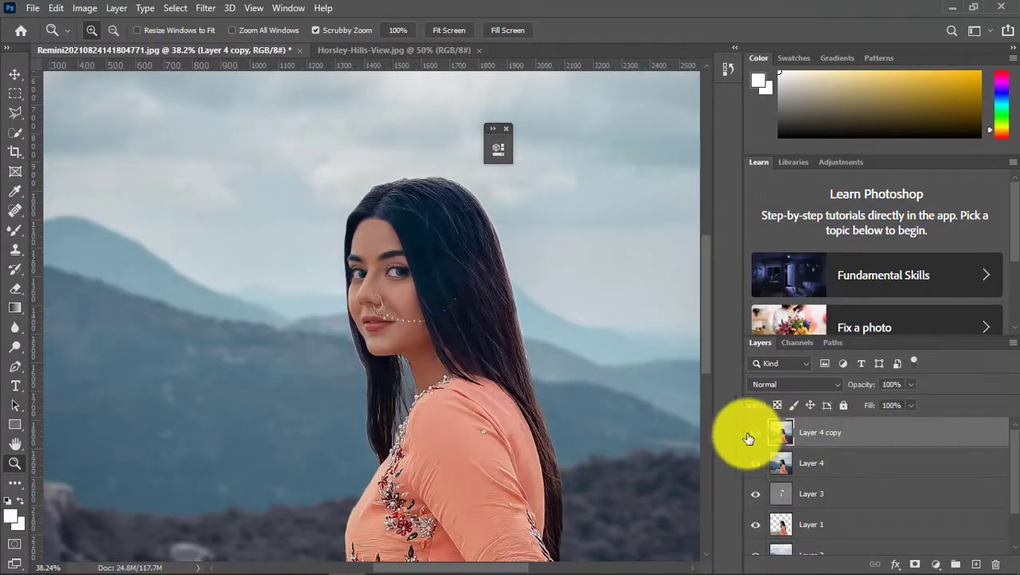
scroll(403, 376, down, 3)
key(ctrl+0)
right_click(826, 431)
click(808, 437)
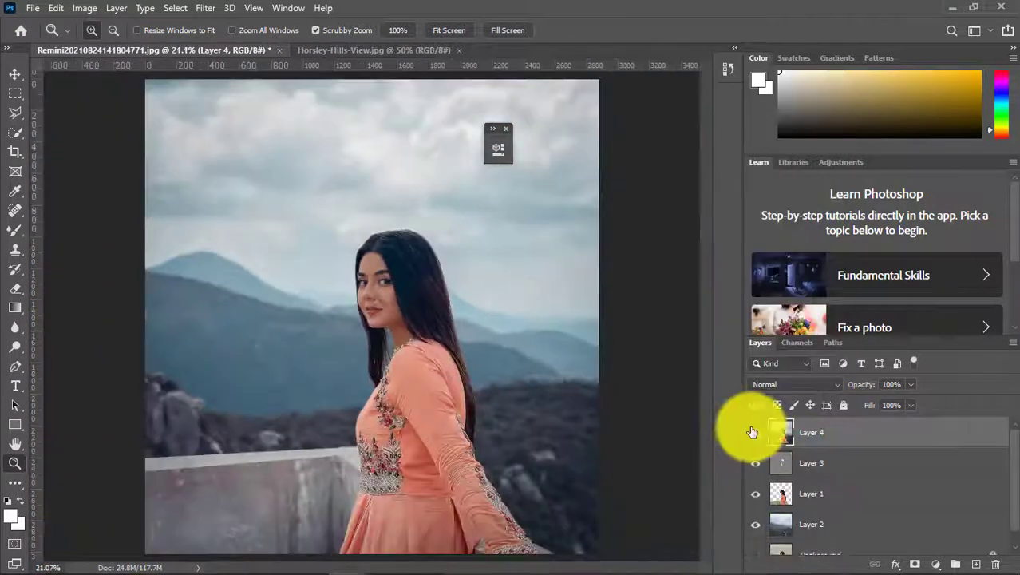
mouse_move(375, 279)
mouse_down()
mouse_move(409, 342)
mouse_move(476, 400)
mouse_up()
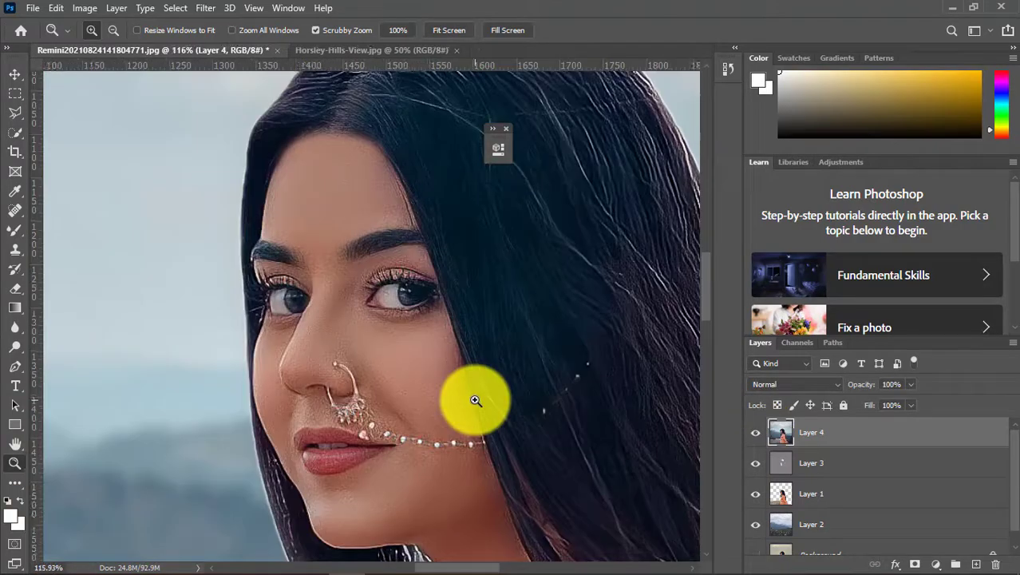
Step: Duplicate Layer 4 and dodge both irises to brighten the eyes
key(ctrl+j)
drag(254, 319, 329, 341)
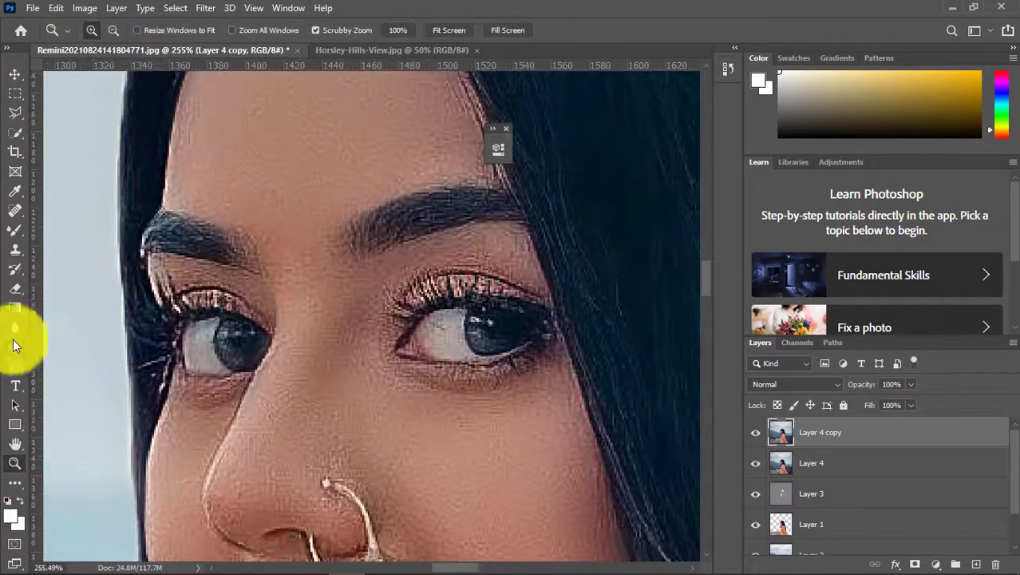
click(14, 345)
mouse_move(479, 335)
mouse_down()
mouse_move(471, 311)
mouse_move(490, 337)
mouse_move(529, 328)
mouse_move(489, 341)
mouse_up()
key(bracketleft)
key(bracketleft)
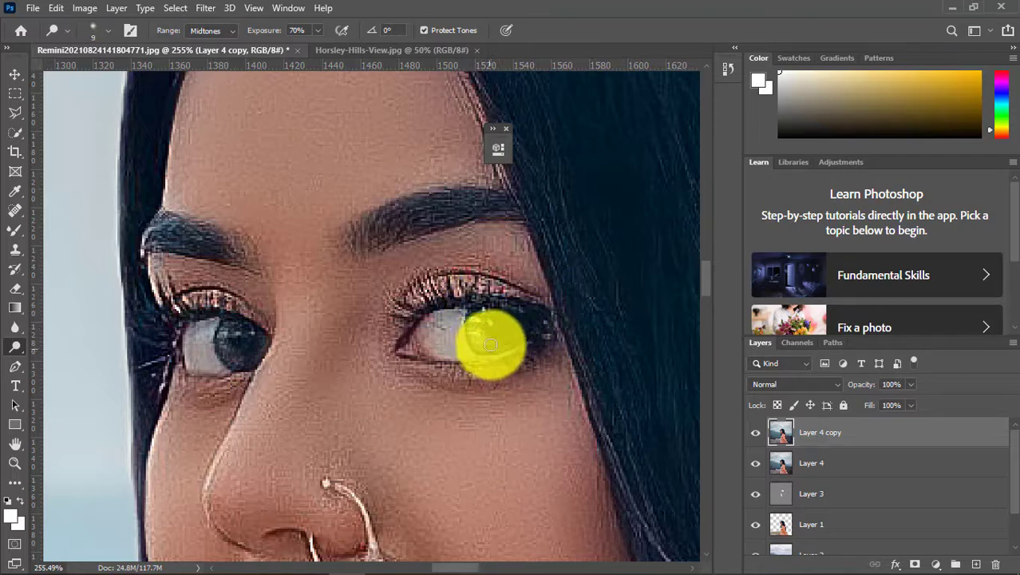
key(bracketright)
key(bracketright)
mouse_move(250, 352)
mouse_down()
mouse_move(223, 329)
mouse_move(250, 352)
mouse_move(205, 337)
mouse_move(230, 346)
mouse_up()
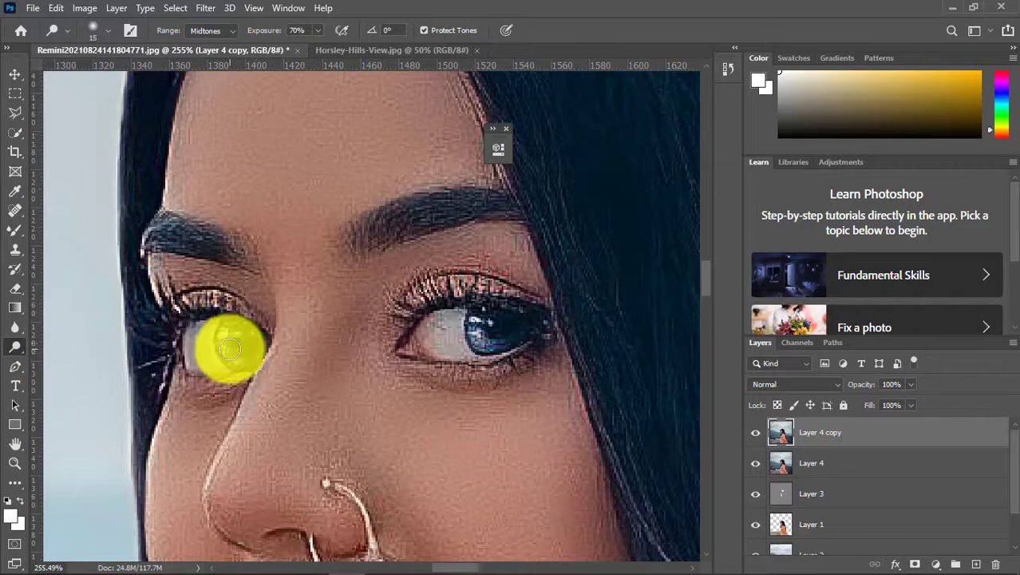
Step: Check the whole woman and merge the eye retouch copy down into Layer 4
click(10, 458)
drag(341, 285, 415, 295)
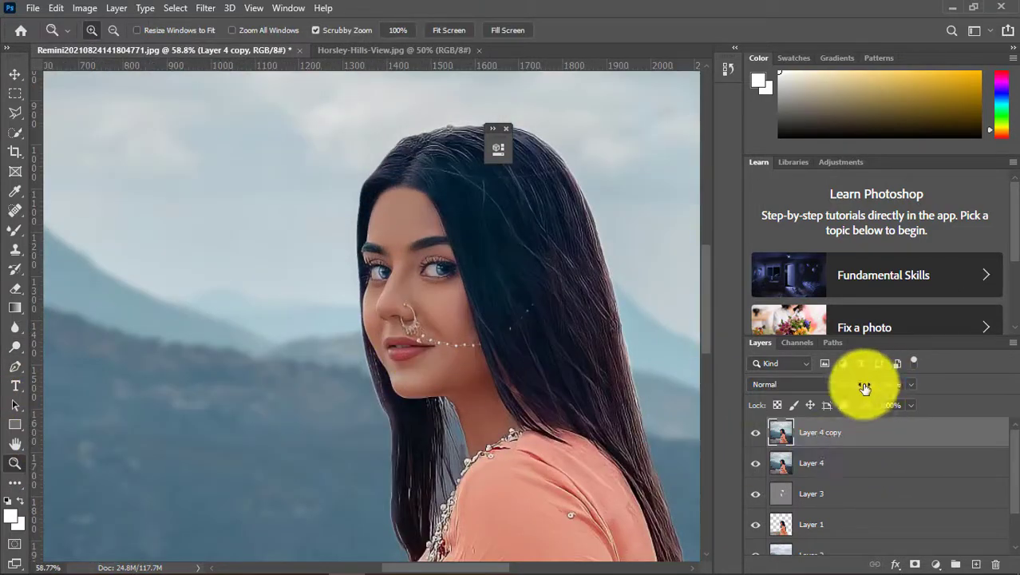
click(382, 289)
click(15, 288)
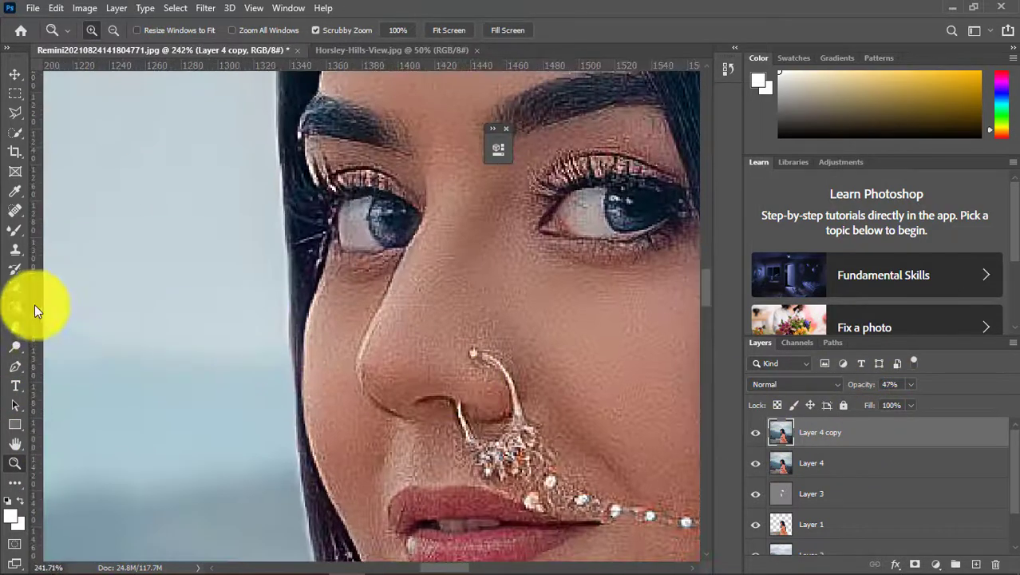
click(14, 463)
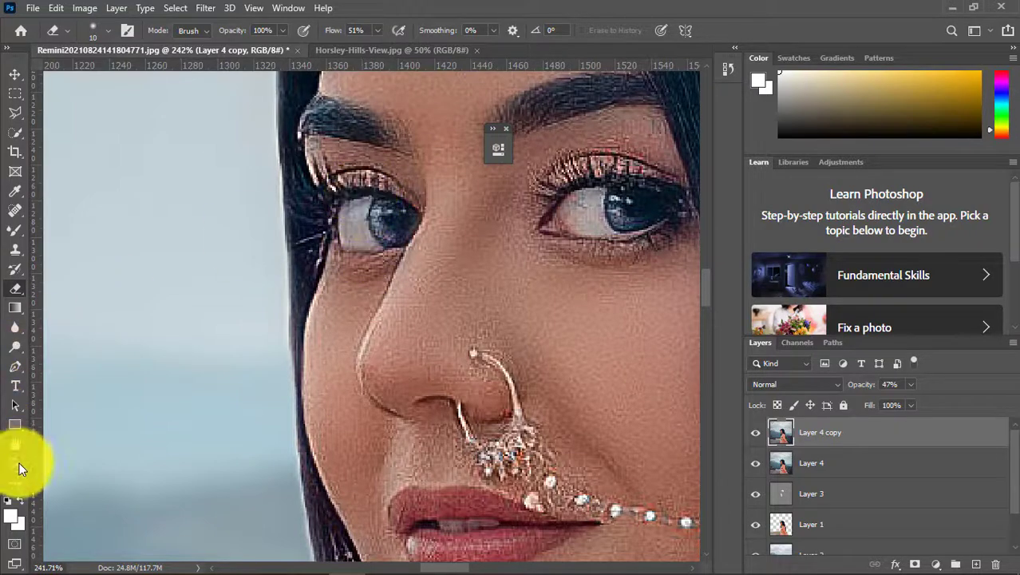
drag(343, 271, 447, 280)
key(Delete)
alt+click(510, 372)
Step: Toggle Layer 4's visibility off and on to compare the composite
double_click(750, 432)
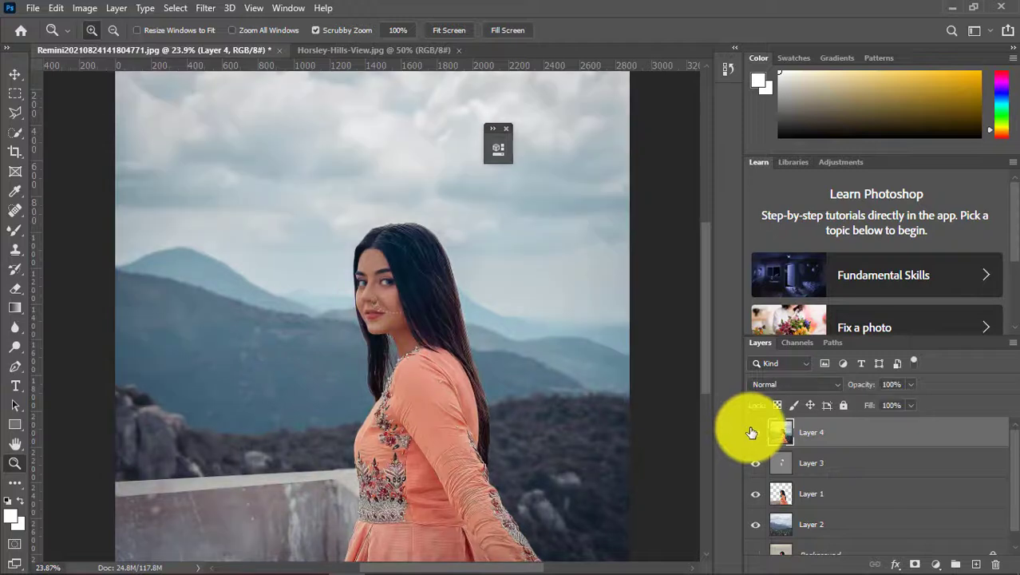
click(750, 432)
click(750, 432)
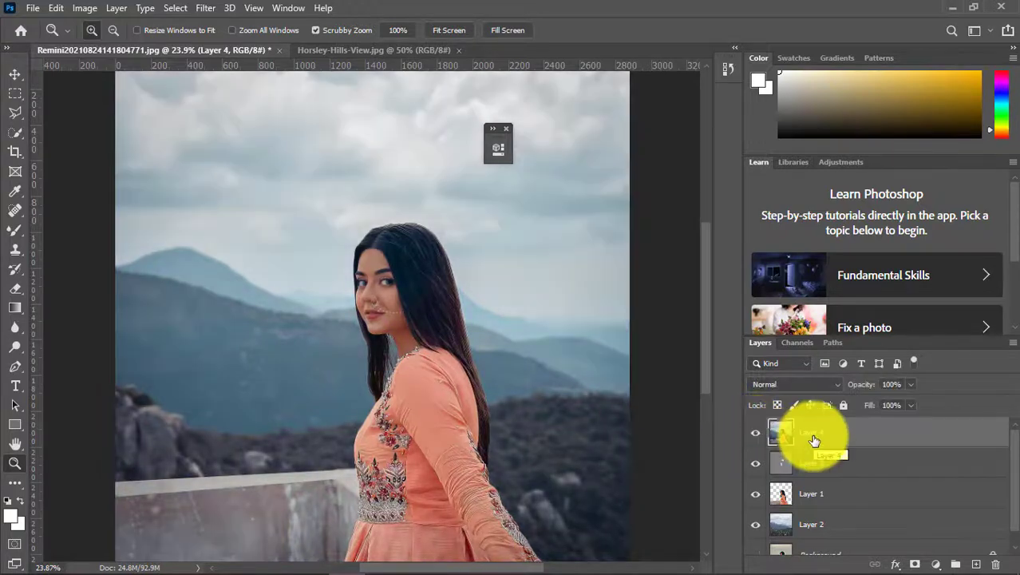
Step: Add a Selective Color adjustment layer, shift the Reds' magenta, and set Yellows cyan to -35
click(936, 563)
click(950, 553)
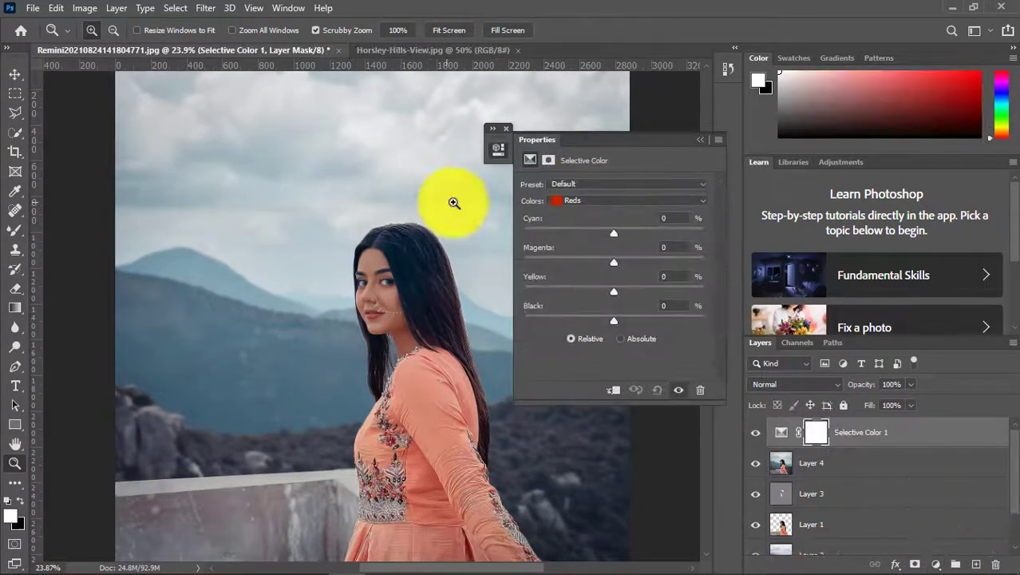
mouse_move(455, 205)
mouse_down()
mouse_move(524, 213)
mouse_move(398, 239)
mouse_move(463, 233)
mouse_up()
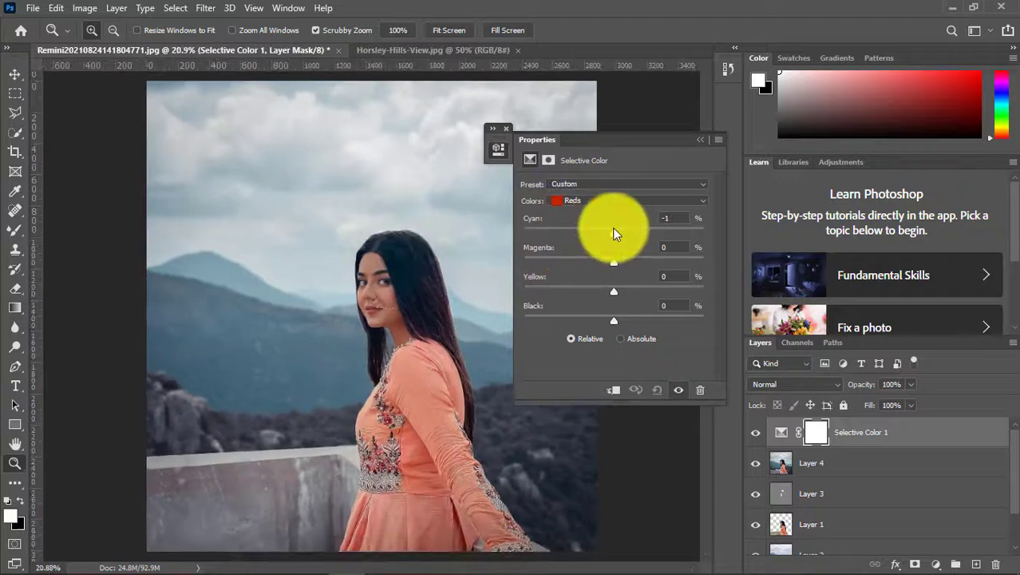
drag(616, 256, 611, 288)
click(610, 200)
click(600, 215)
drag(598, 232, 582, 233)
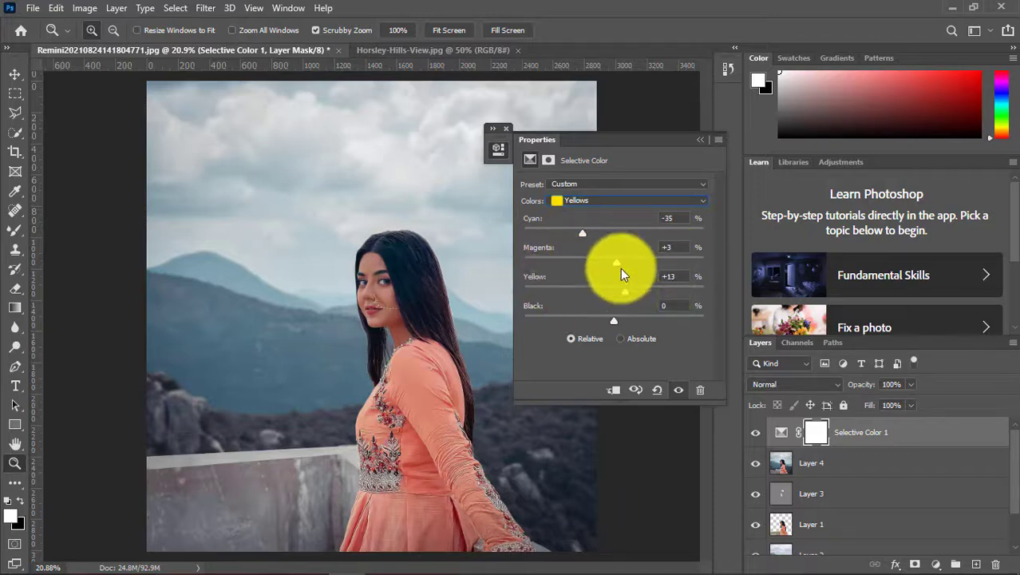
Step: Set the Cyans range to Cyan +41, Magenta +70 and Yellow +100
click(563, 201)
click(580, 247)
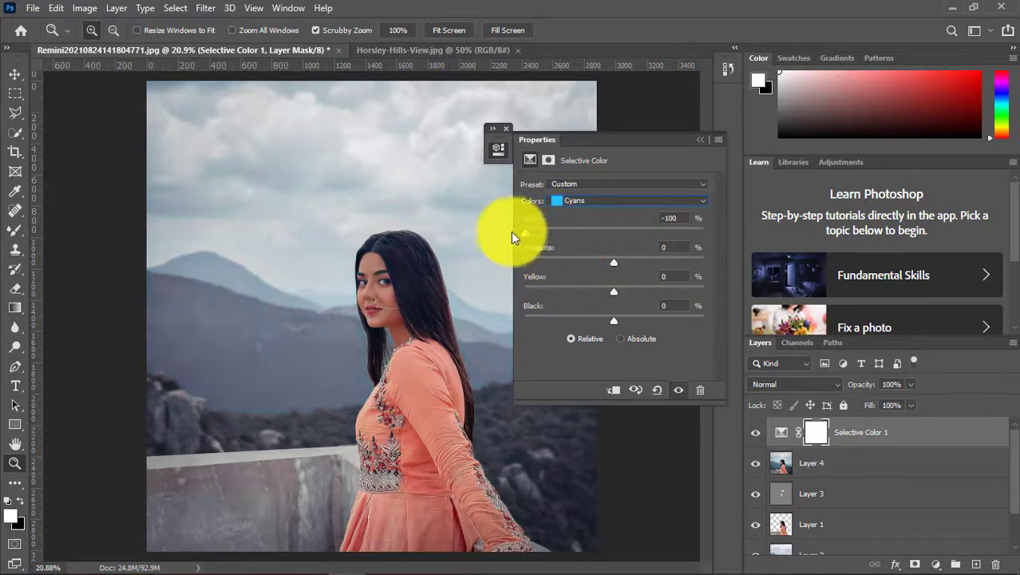
drag(511, 237, 650, 233)
drag(610, 262, 676, 262)
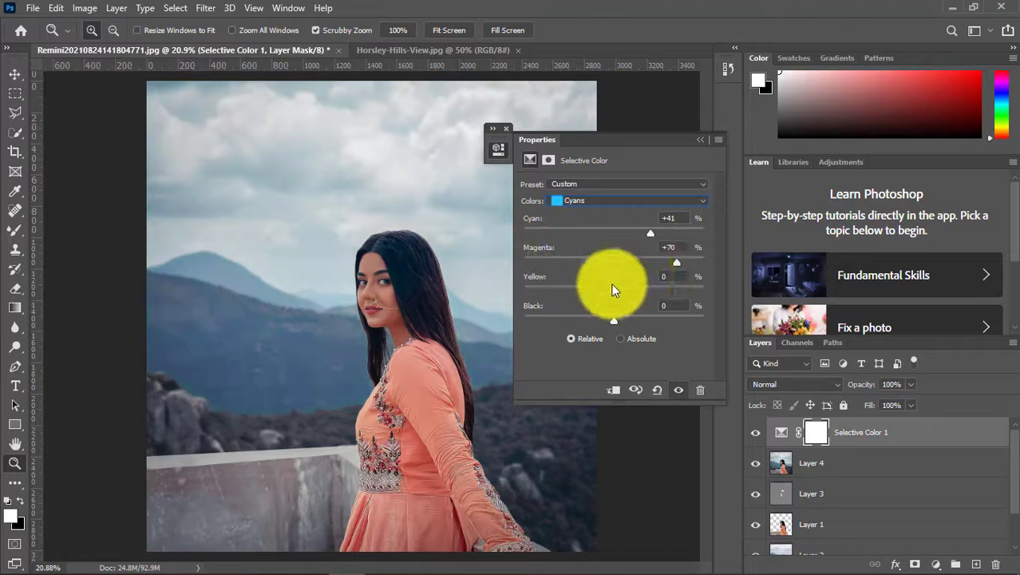
drag(612, 285, 704, 281)
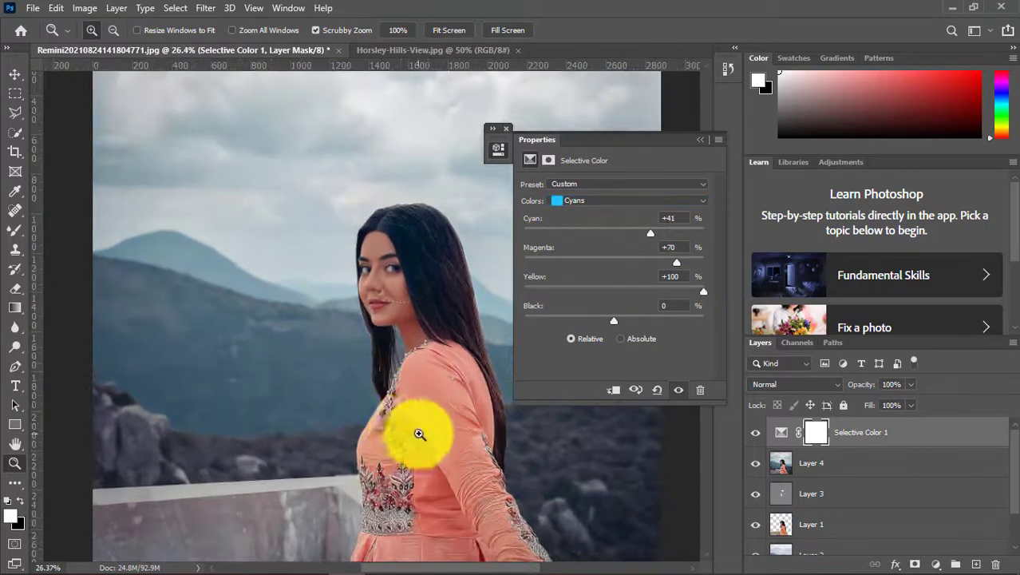
Step: Compare the Selective Color layer off and on, then select the Blues range
scroll(417, 427, down, 3)
click(755, 432)
click(755, 432)
click(610, 200)
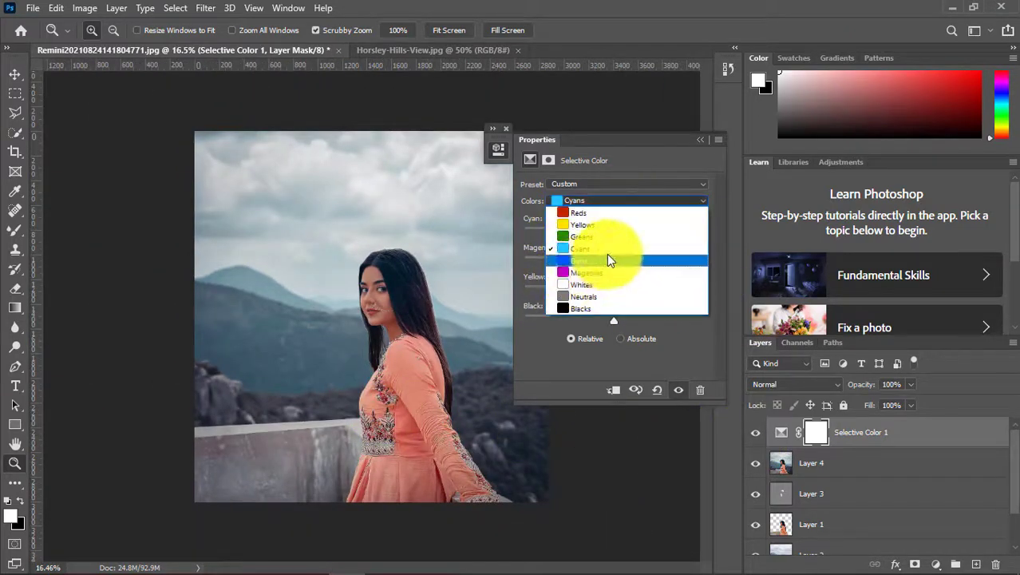
click(606, 254)
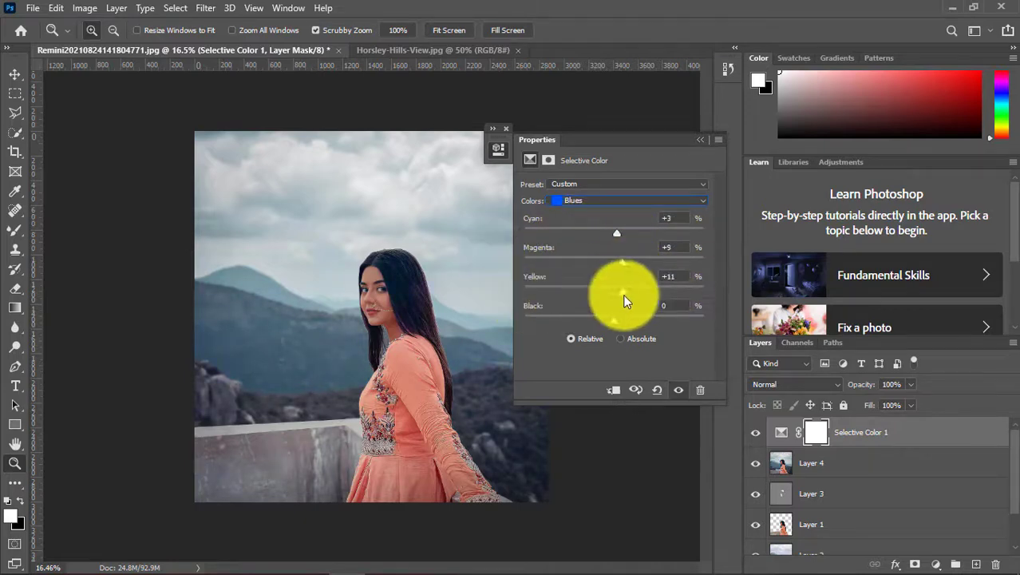
Step: Raise cyan in the Blacks, select the Neutrals, and close the Selective Color properties
click(611, 200)
click(582, 305)
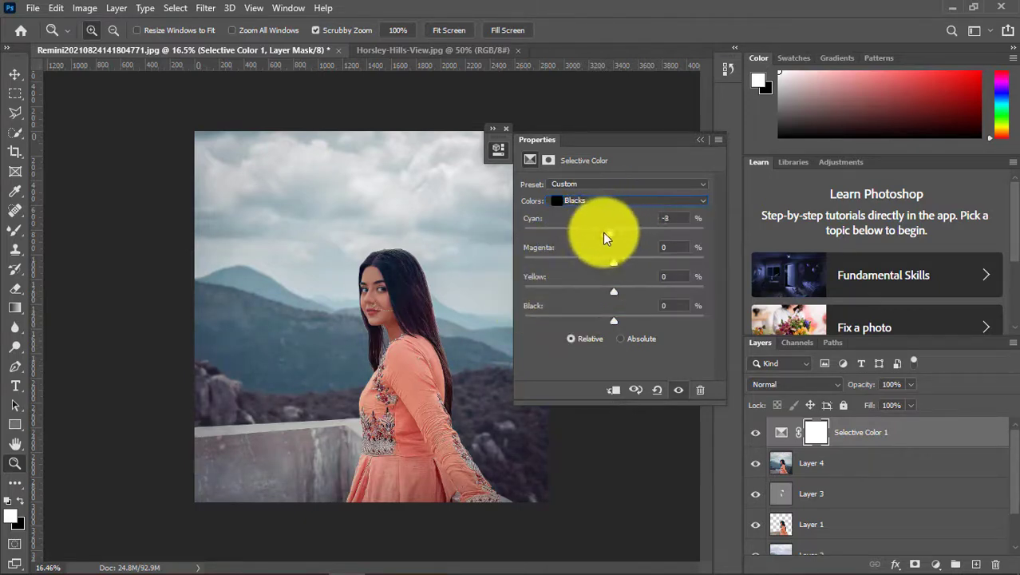
mouse_move(603, 233)
mouse_down()
mouse_move(626, 232)
mouse_move(604, 263)
mouse_up()
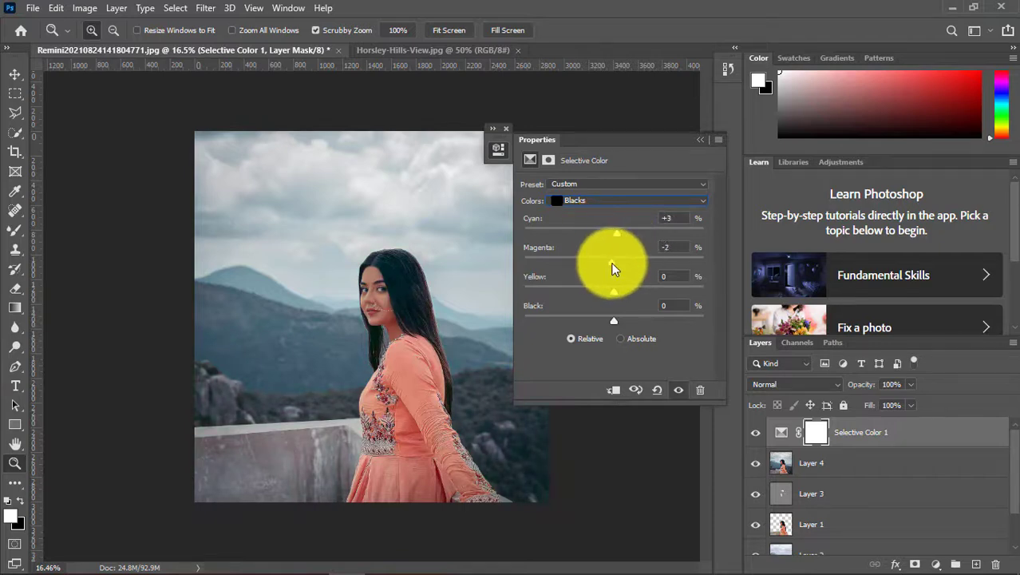
click(625, 201)
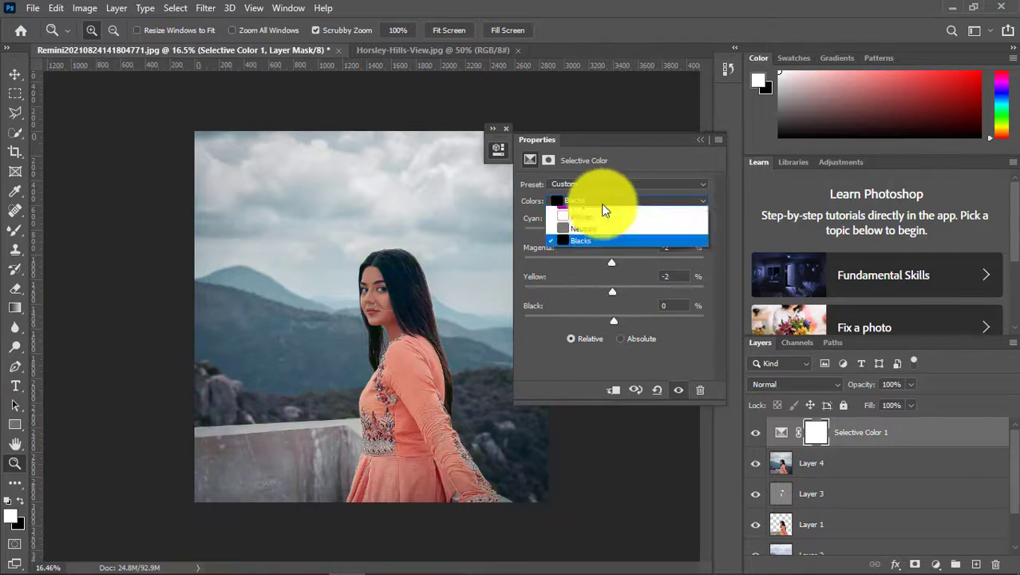
click(603, 206)
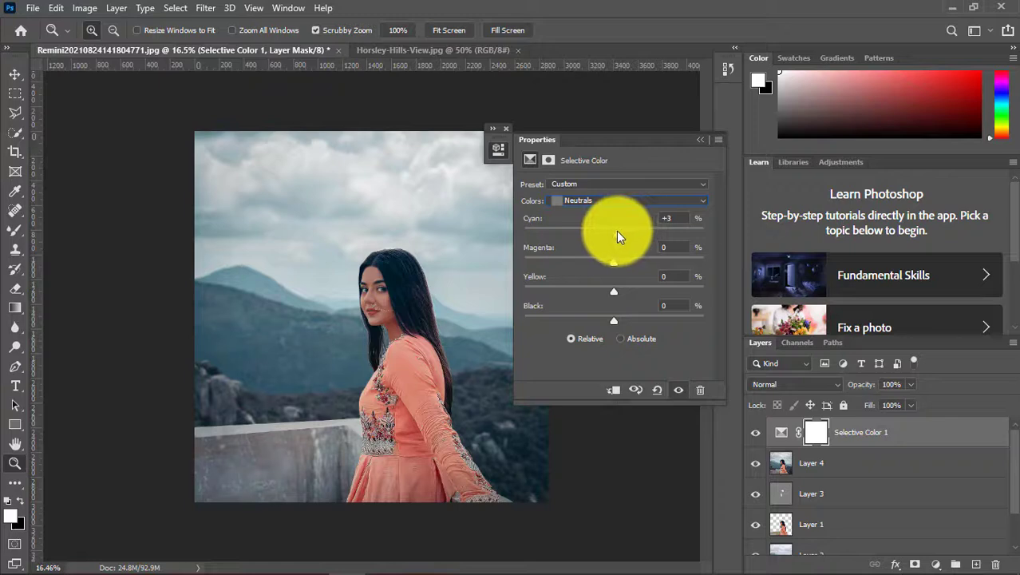
click(699, 141)
Step: Hide the Selective Color 1 layer and delete it
click(754, 435)
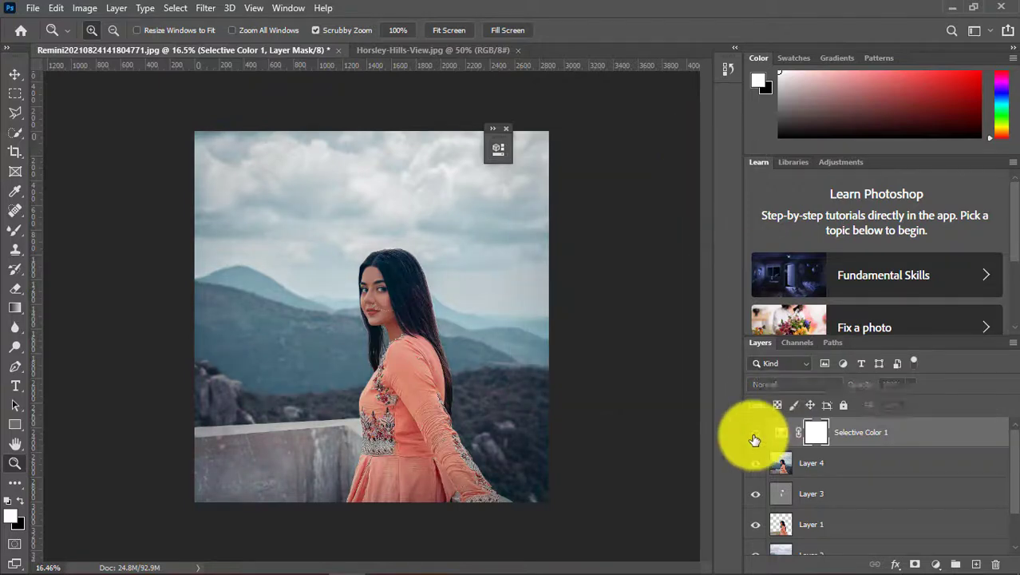
right_click(754, 438)
click(724, 435)
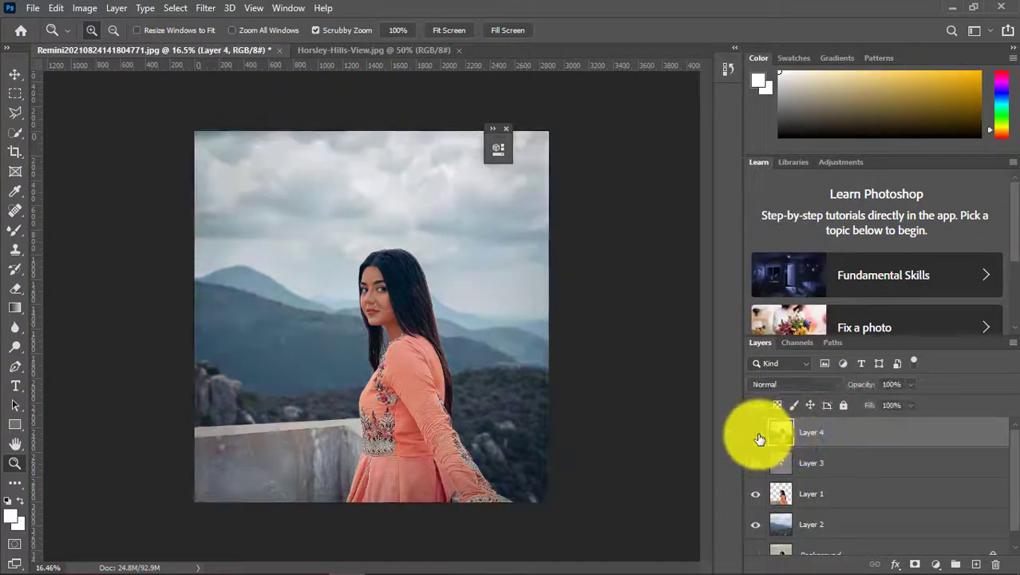
Step: Select the Brush at size 175 and fit the image on screen with the Zoom tool
key(ctrl+0)
click(14, 229)
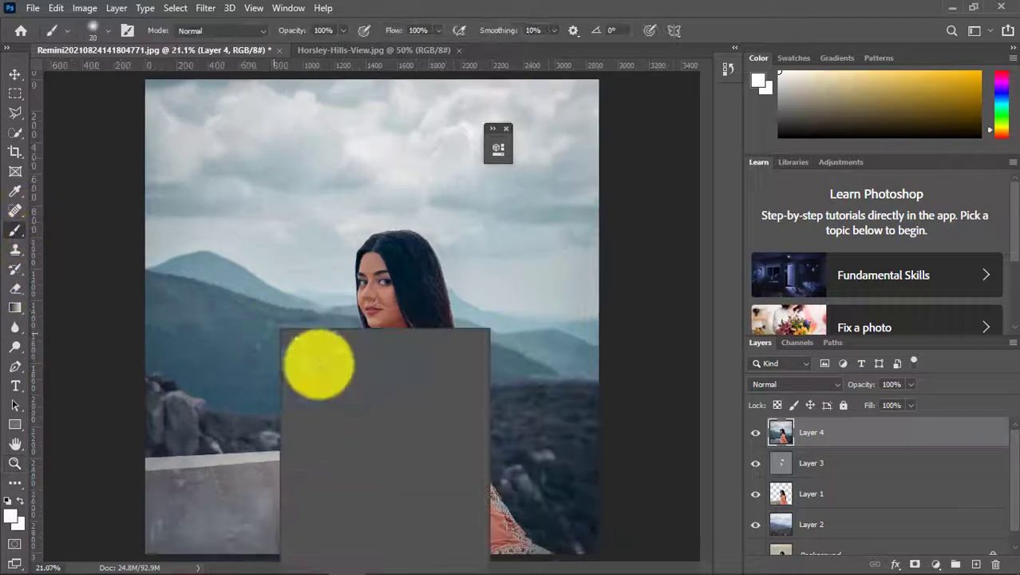
key(Return)
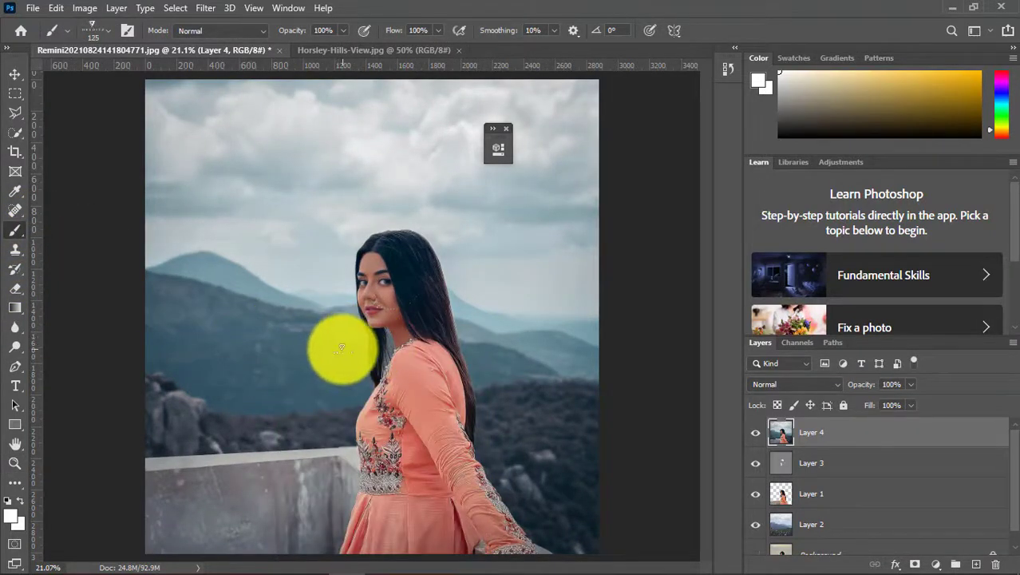
click(14, 463)
click(262, 439)
right_click(364, 417)
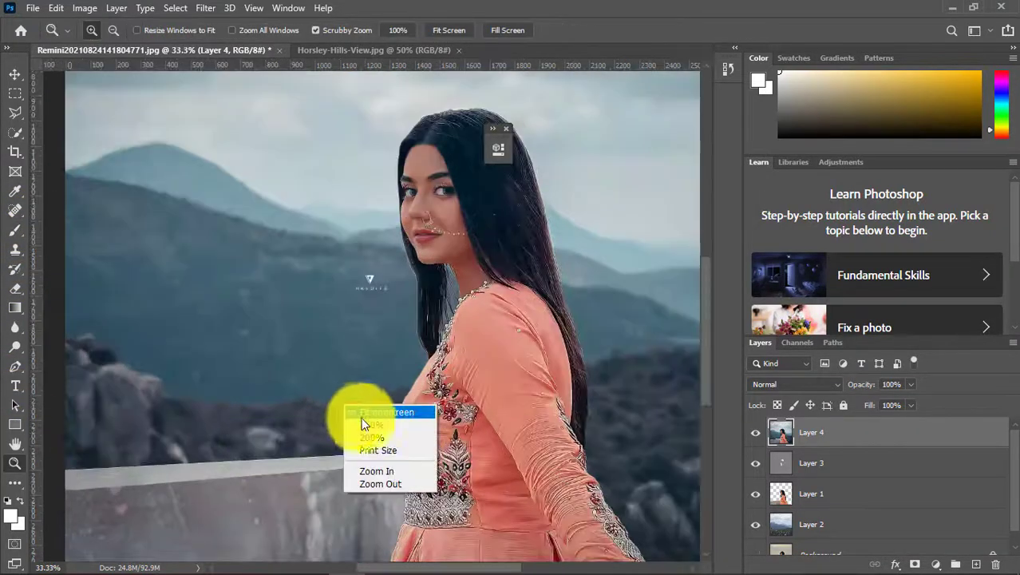
alt+click(412, 453)
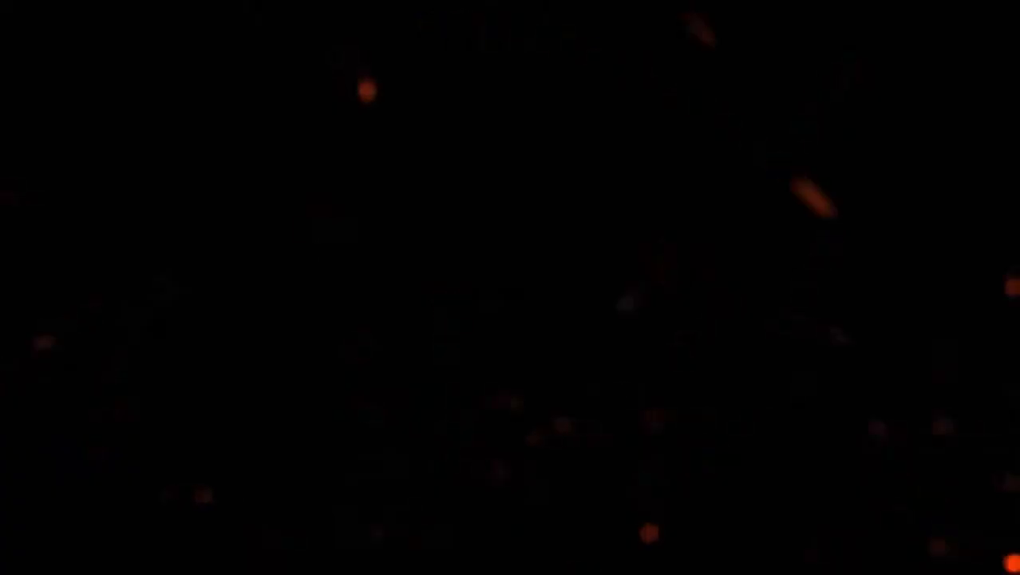